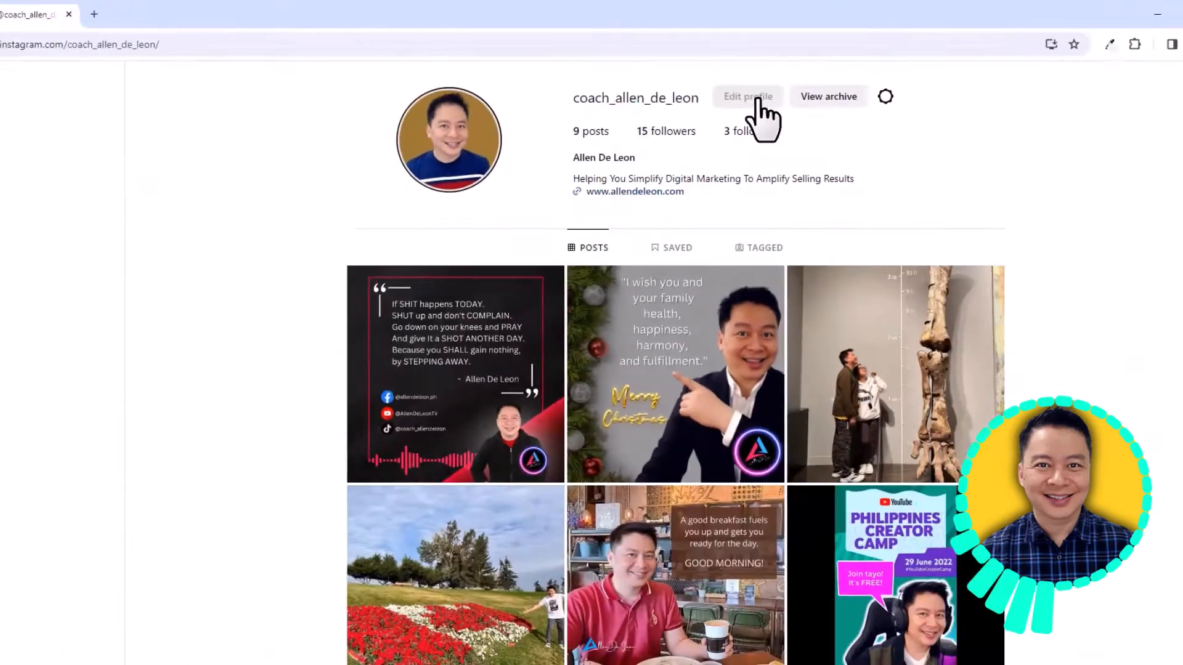
# Step: Open the profile's account type and tools settings and start the switch to a professional account
pyautogui.click(736, 166)
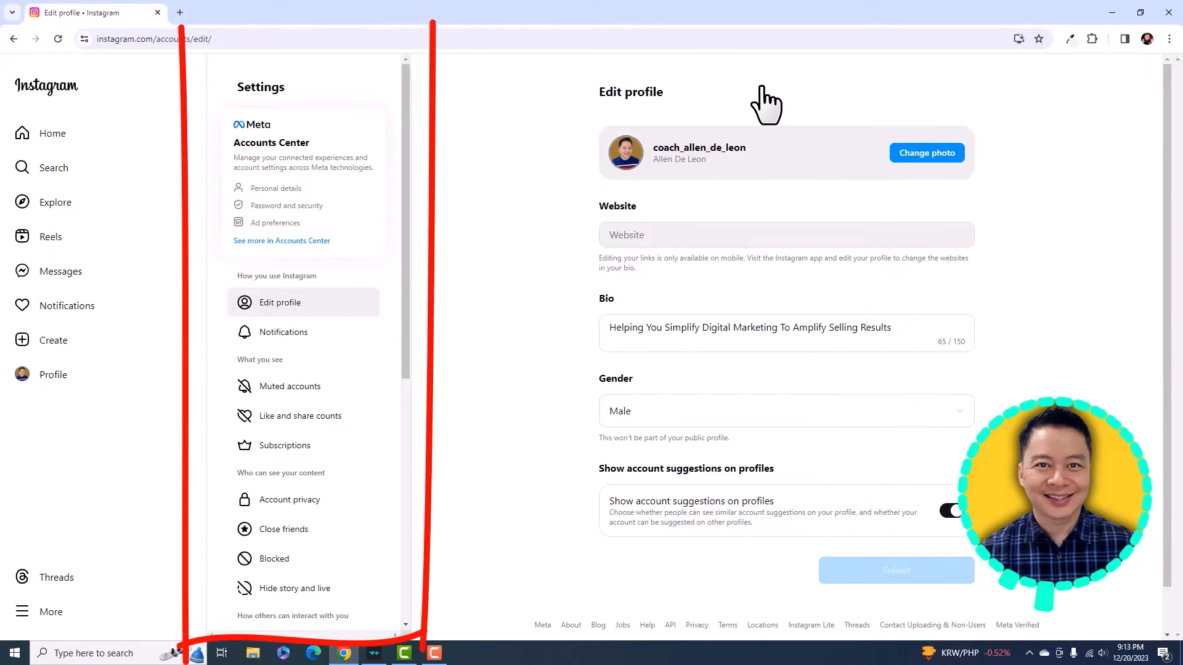
pyautogui.scroll(-5, 328, 310)
pyautogui.scroll(-2, 328, 309)
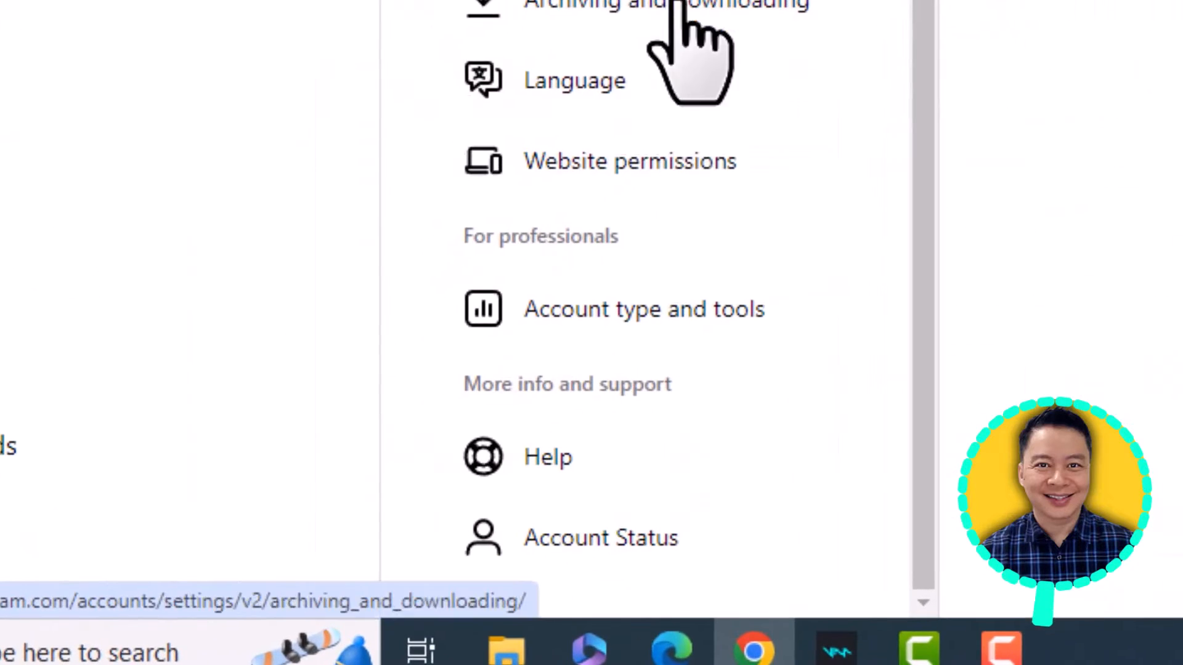
pyautogui.click(657, 308)
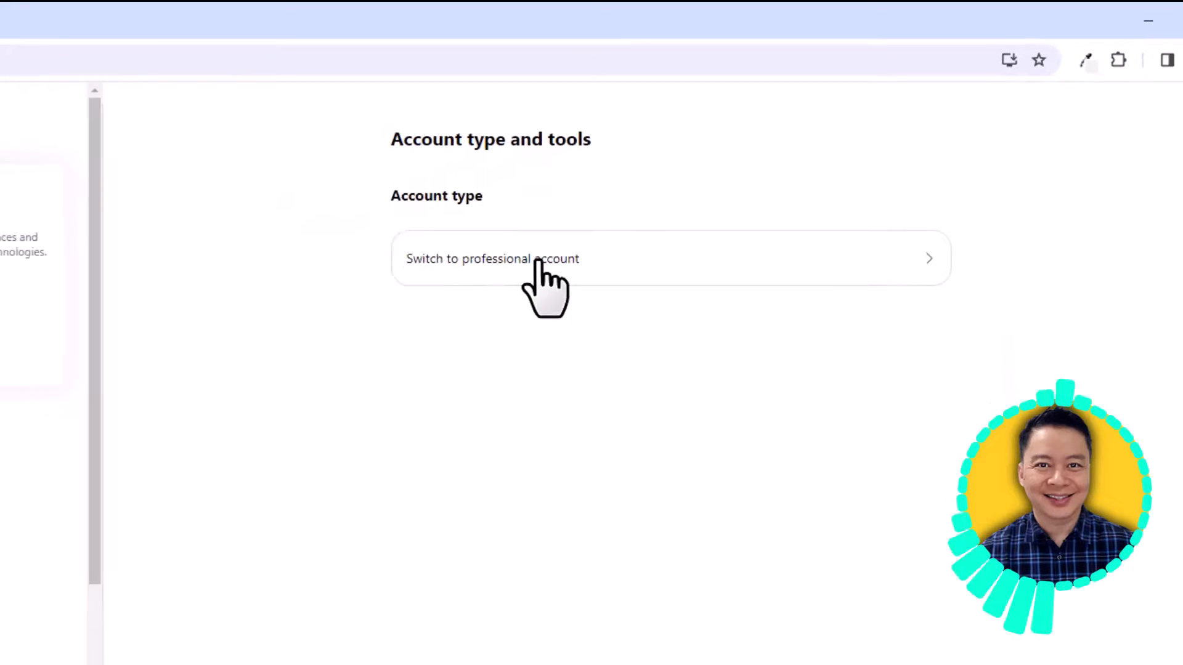
pyautogui.click(539, 262)
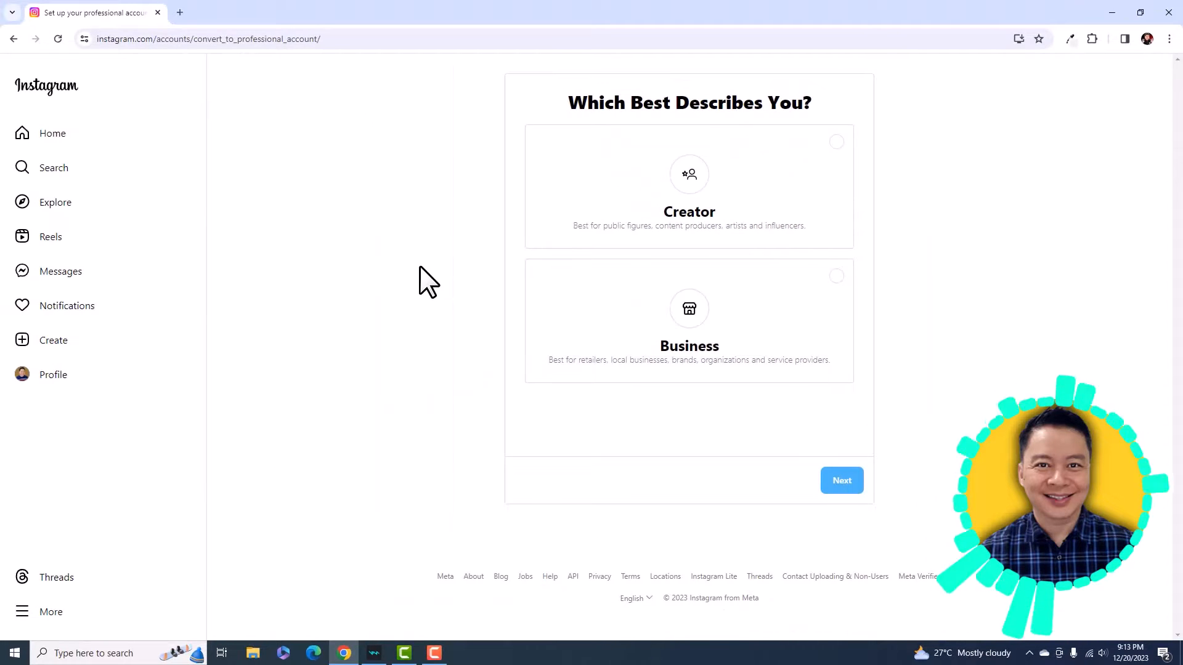
# Step: Set up the professional account as Creator with the category Public figure and finish the conversion
pyautogui.click(832, 148)
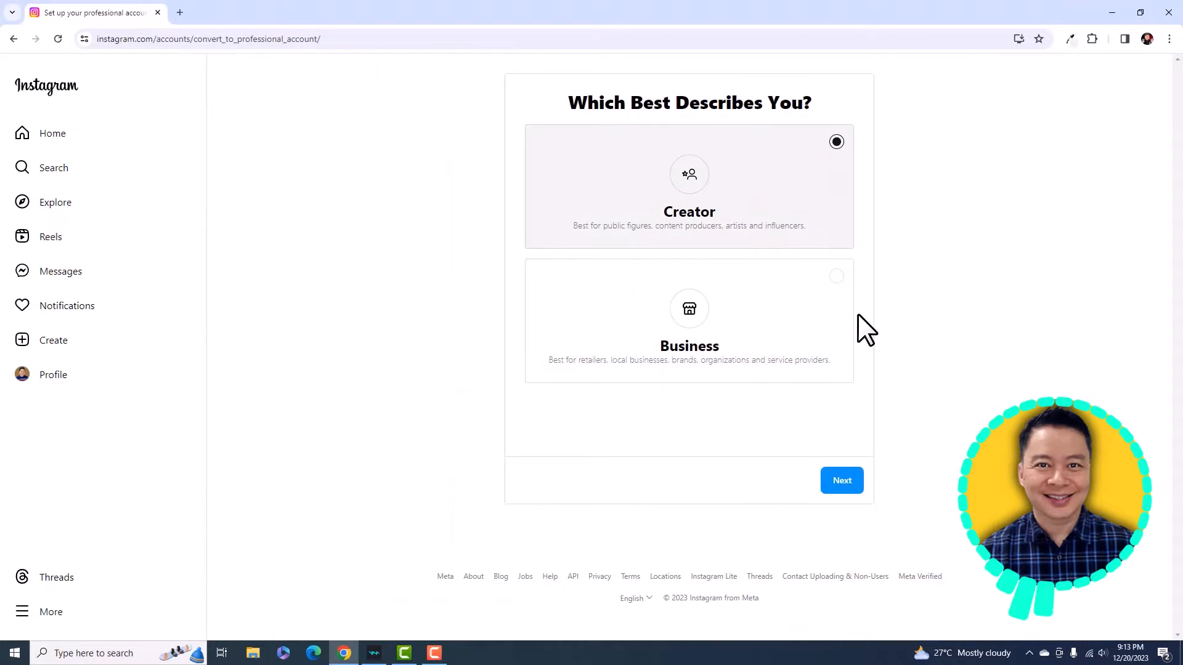
pyautogui.click(841, 481)
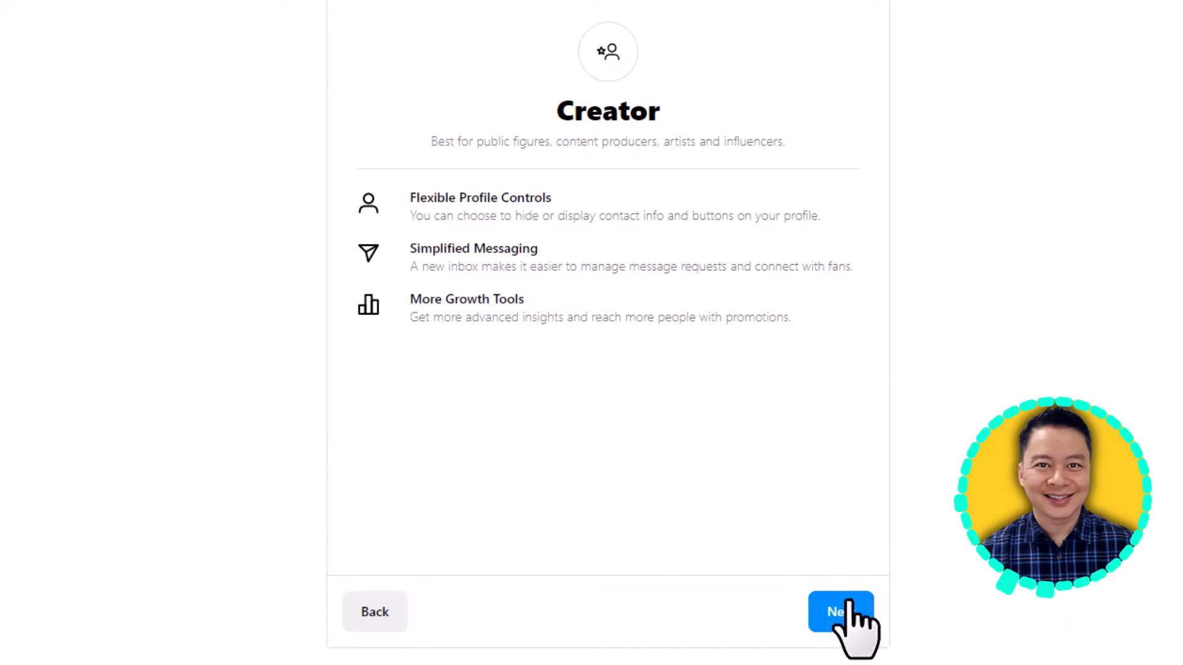
pyautogui.click(834, 618)
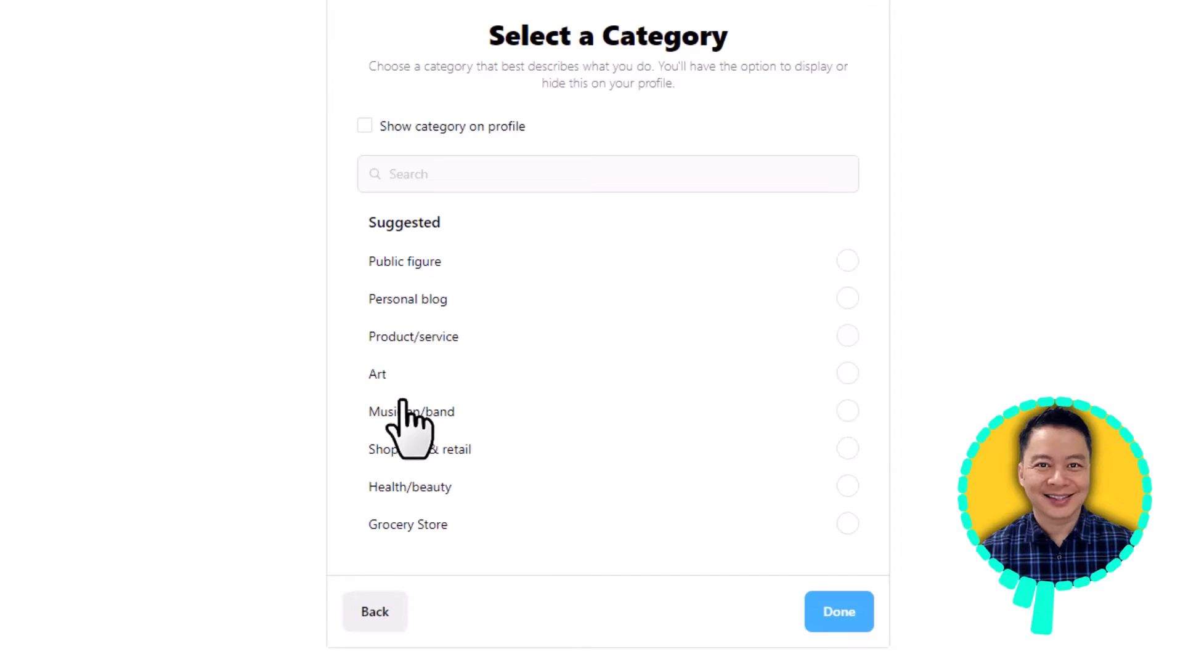
pyautogui.click(414, 265)
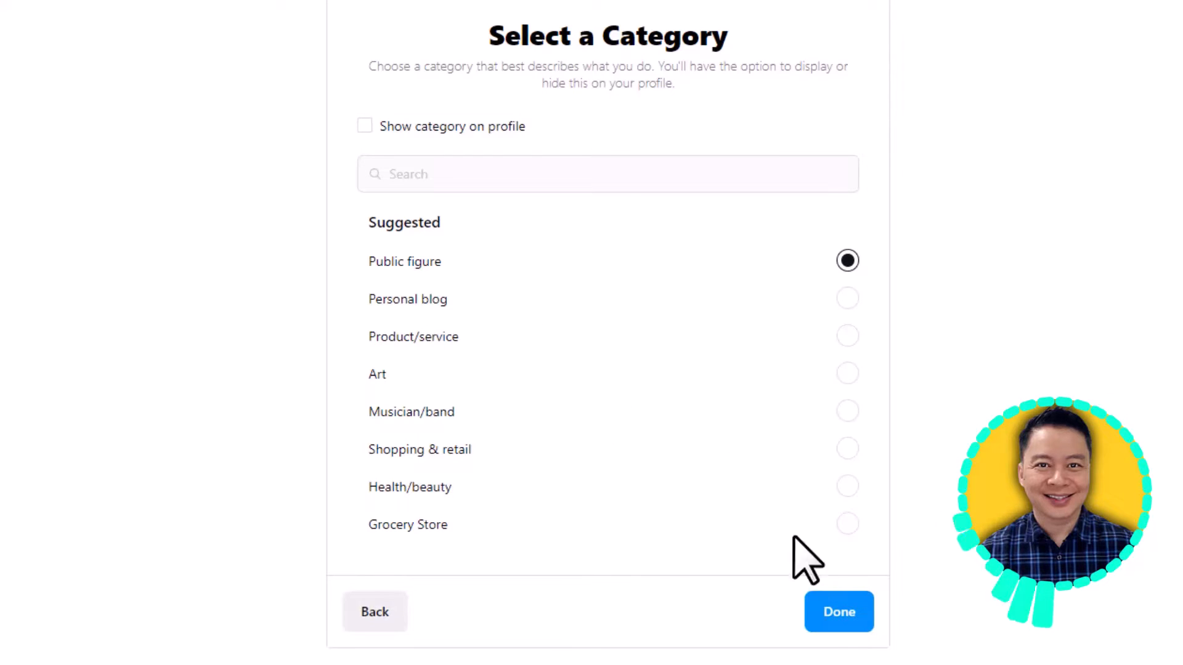
pyautogui.click(840, 612)
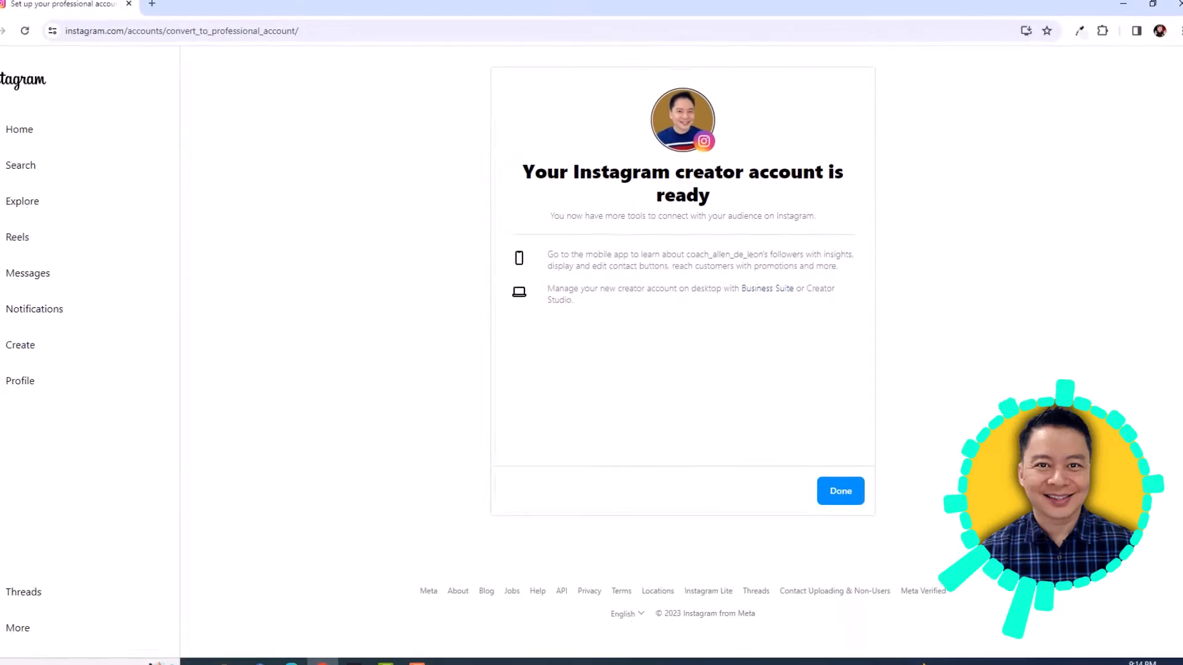
pyautogui.click(841, 491)
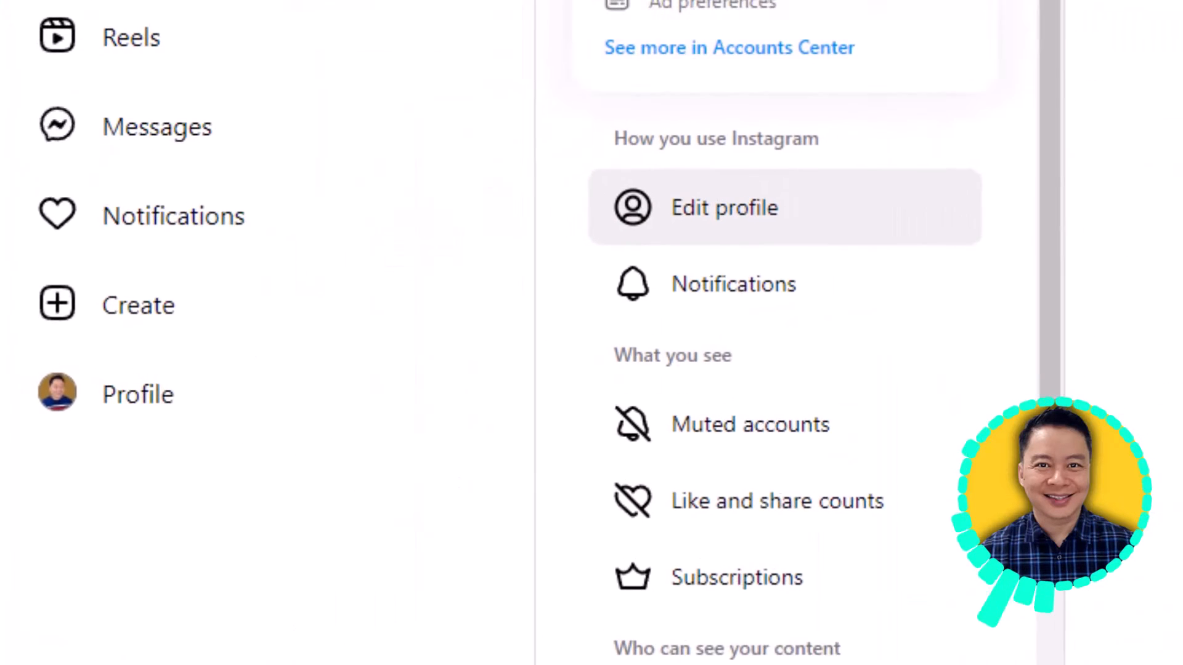
# Step: Create a live video titled INSTAGRAM TEST BROADCAST with the audience set to Public and proceed to its streaming details
pyautogui.click(200, 308)
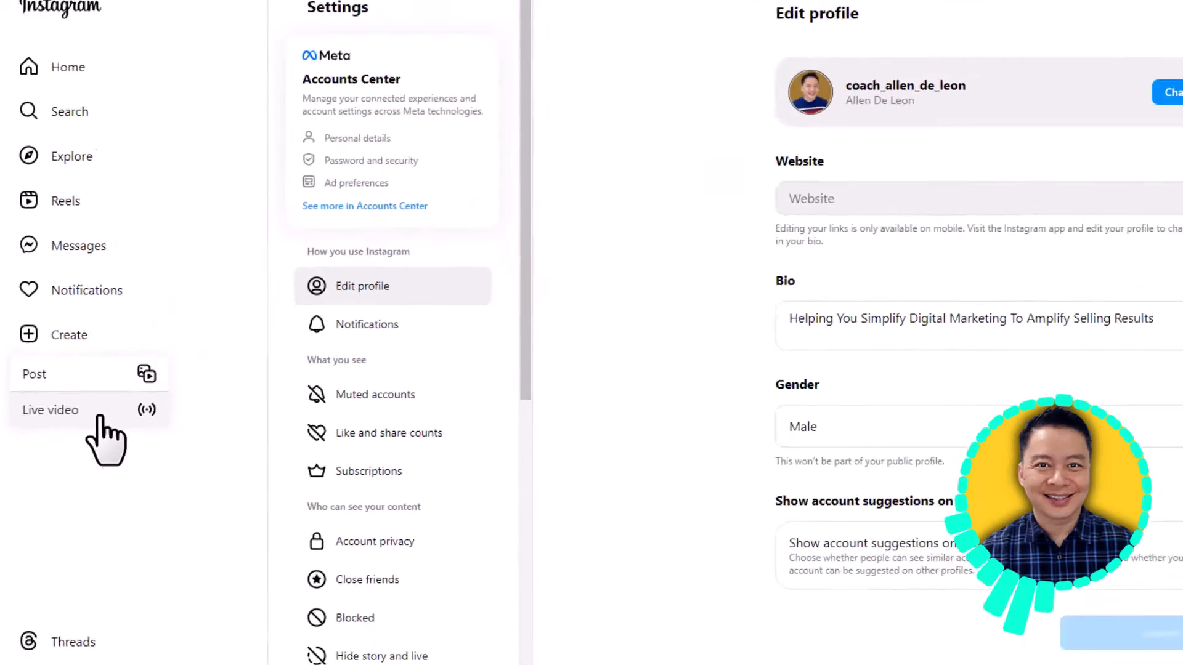
pyautogui.click(97, 418)
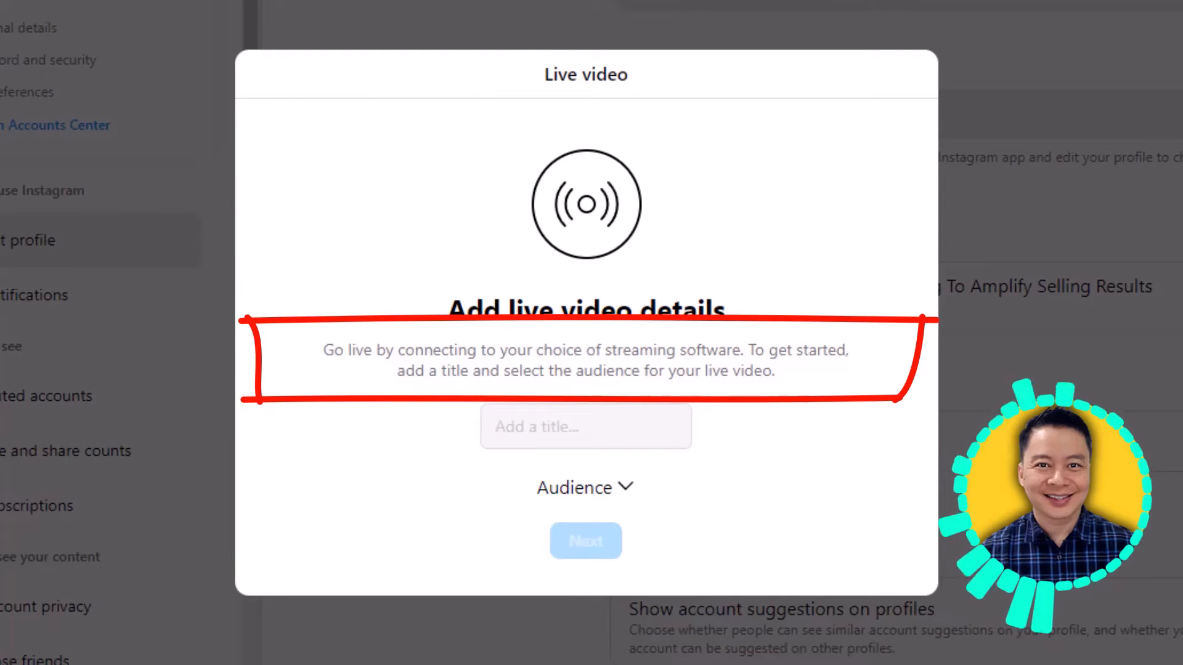
pyautogui.click(622, 431)
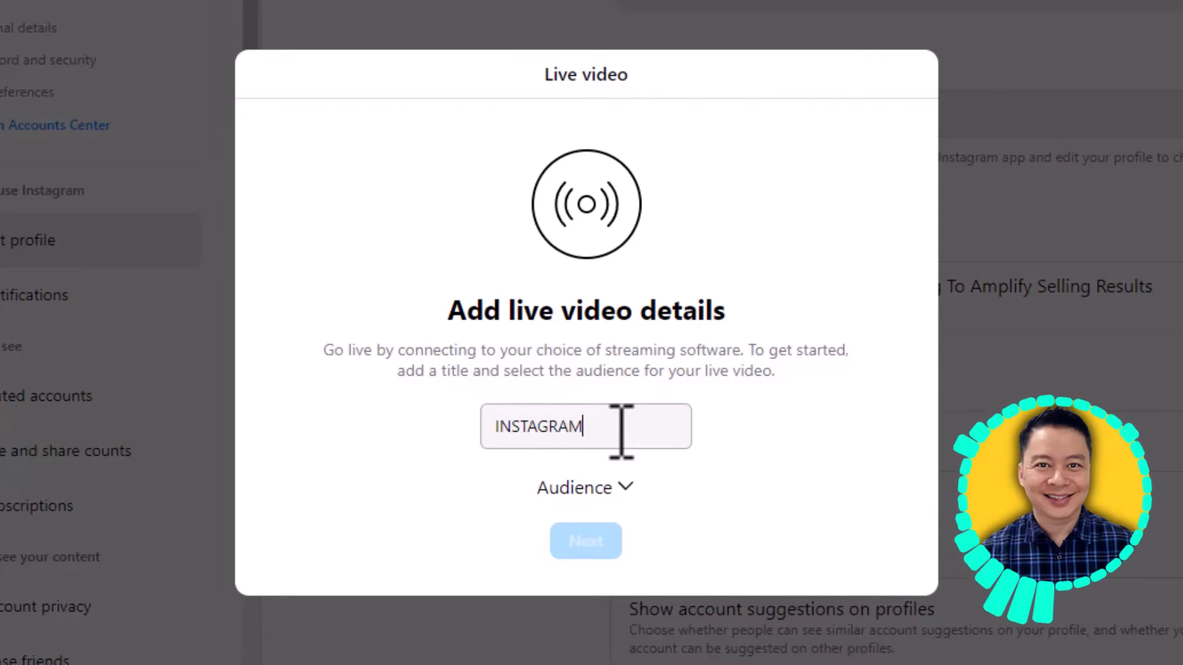
pyautogui.write('INSTAGRAM TES')
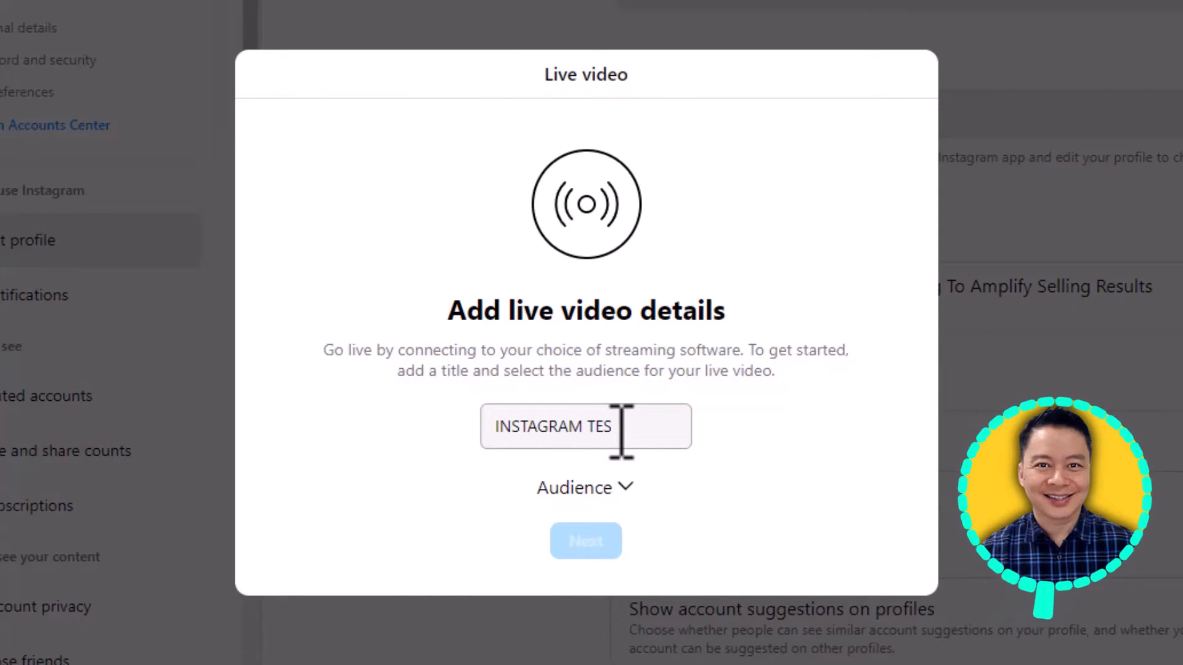
pyautogui.write('T BROADCAST')
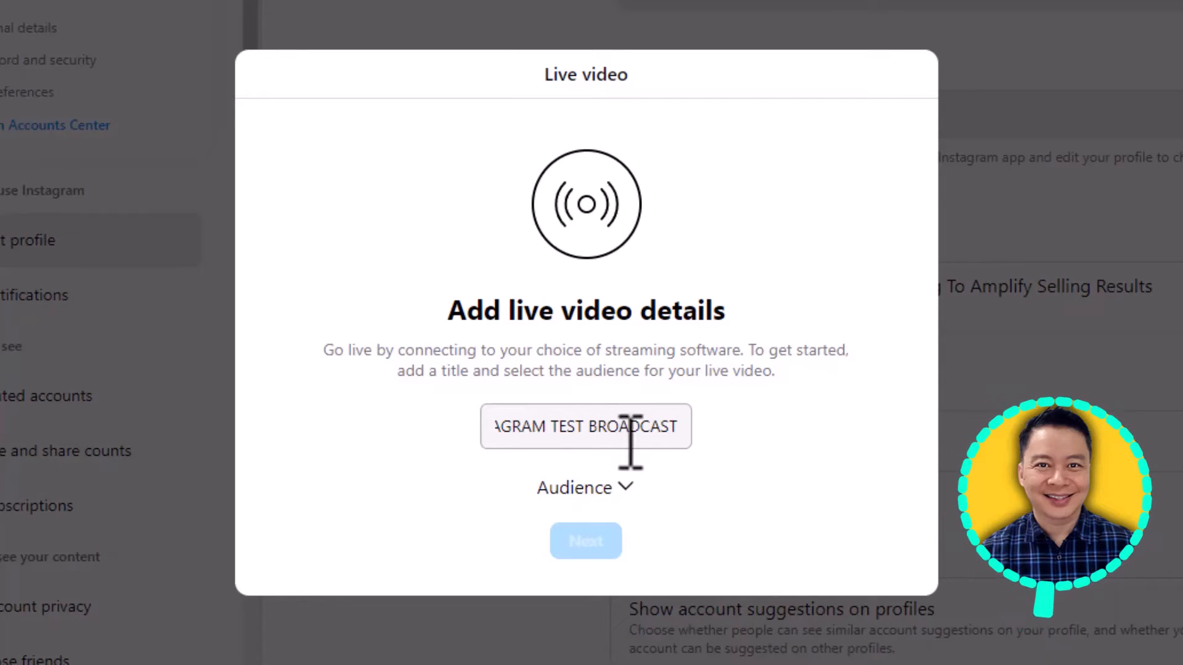
pyautogui.click(626, 486)
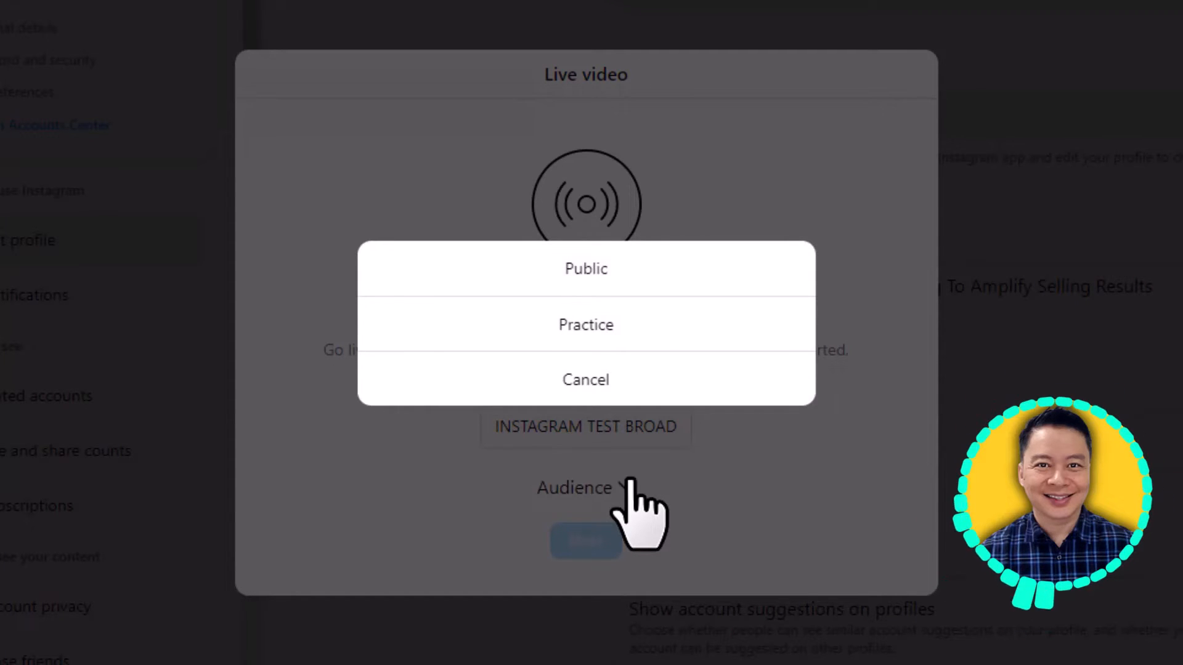
pyautogui.click(618, 269)
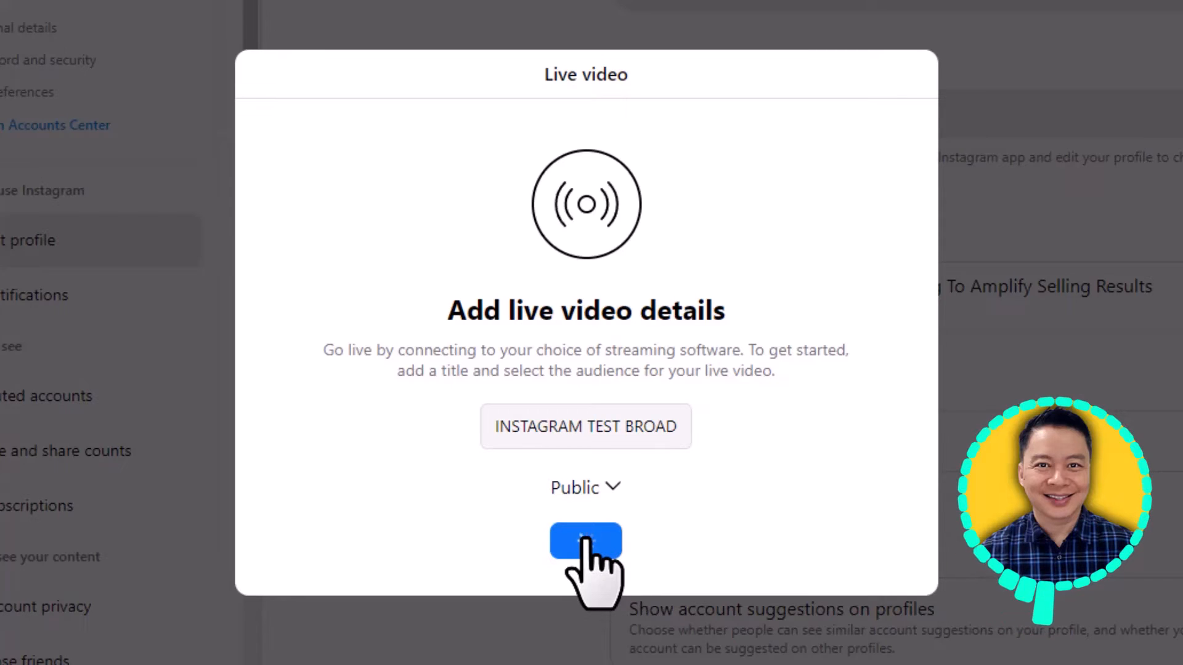
pyautogui.click(585, 542)
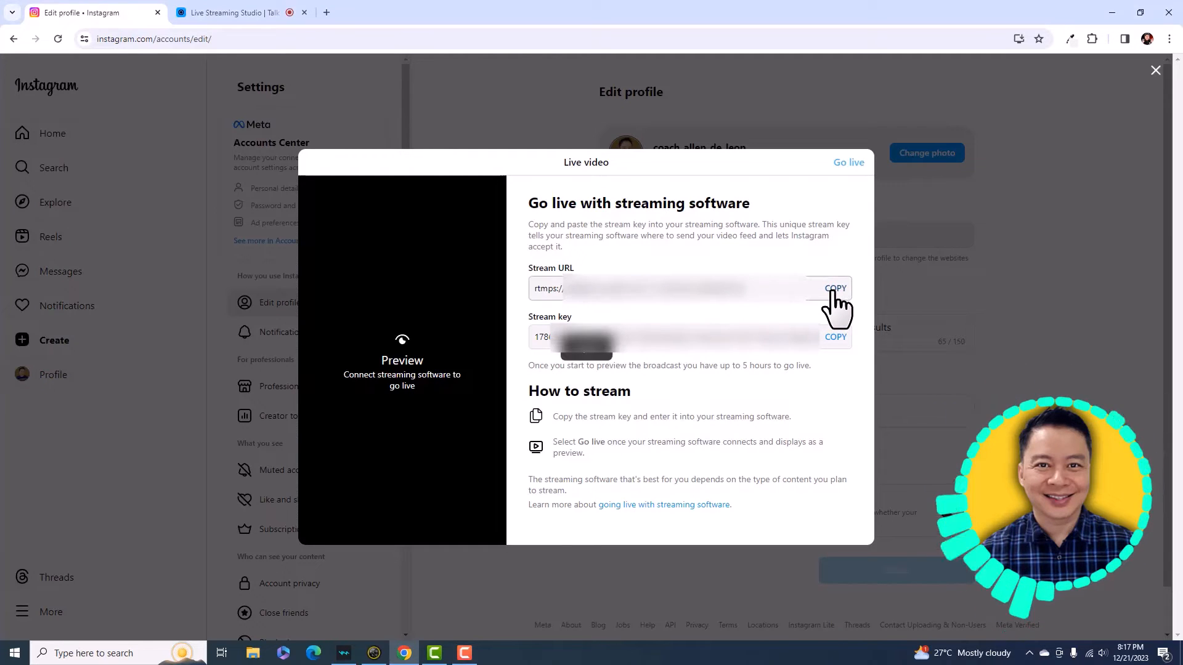
# Step: Switch to Streamlabs Talk Studio, show the host camera on stream and apply the second layout, which frames it over the background
pyautogui.click(226, 10)
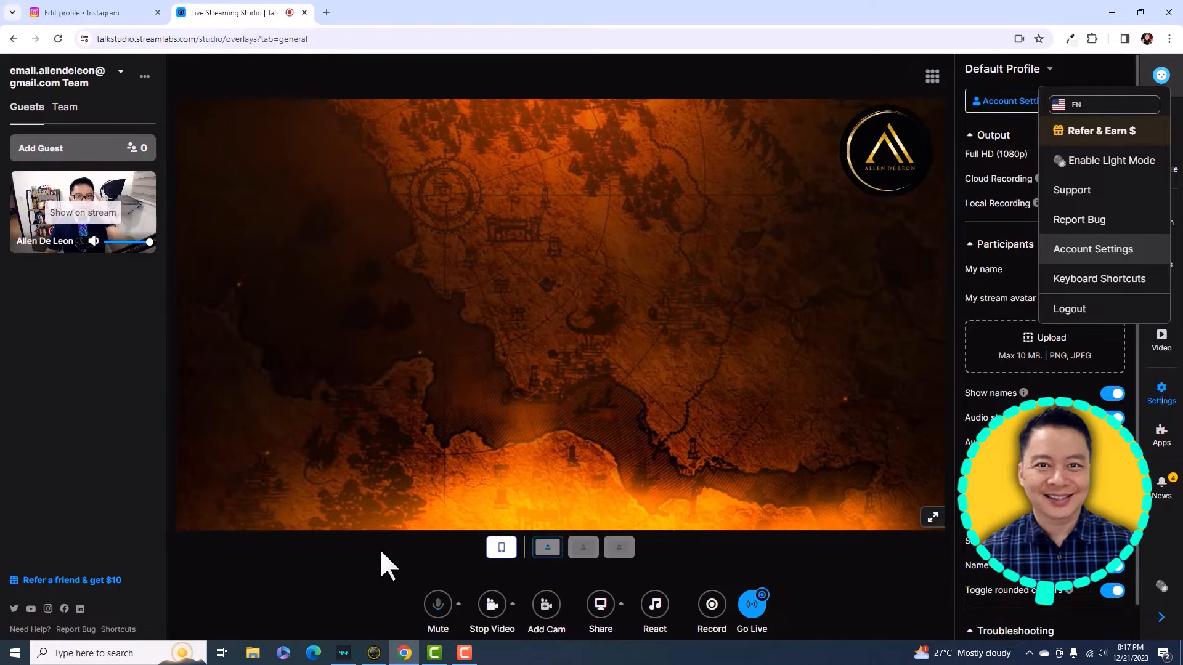
pyautogui.click(87, 228)
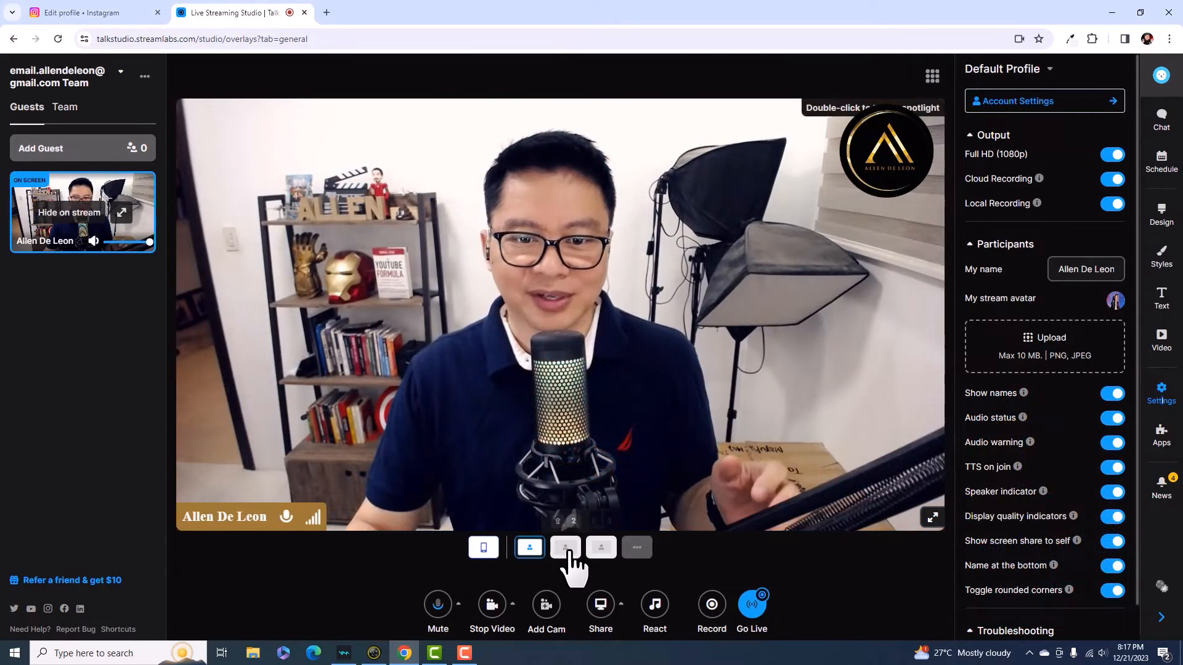
pyautogui.click(566, 548)
pyautogui.click(565, 548)
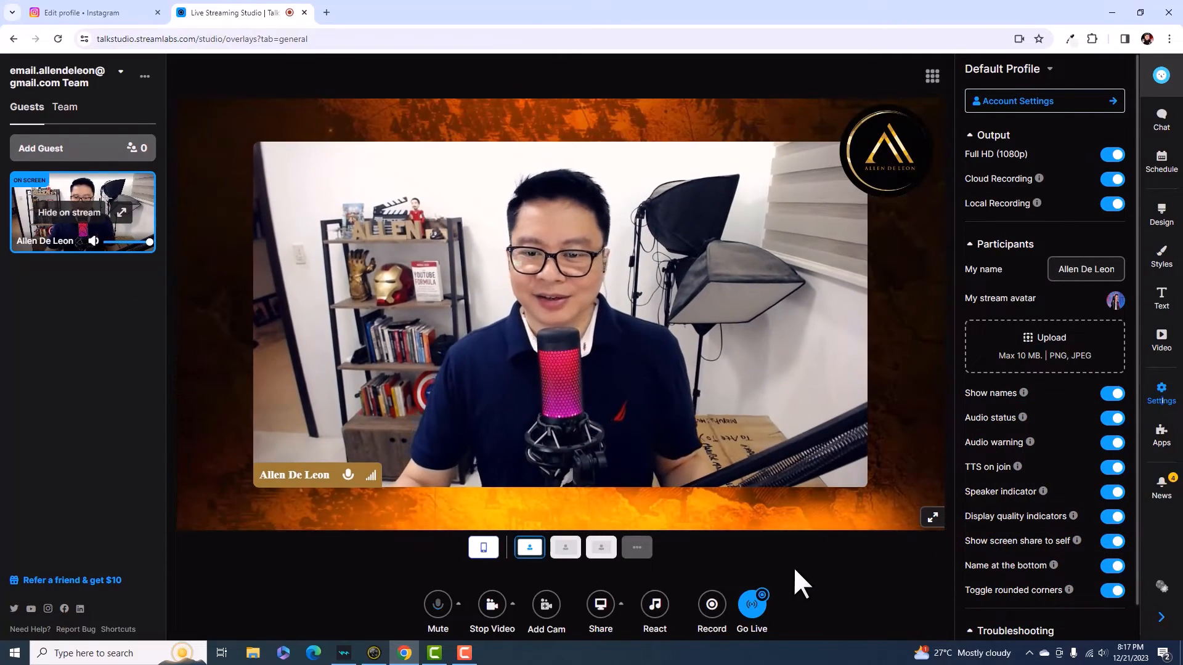
# Step: Start a new custom RTMP streaming destination and name it INSTAGRAM LIVE BROADCAST
pyautogui.click(751, 607)
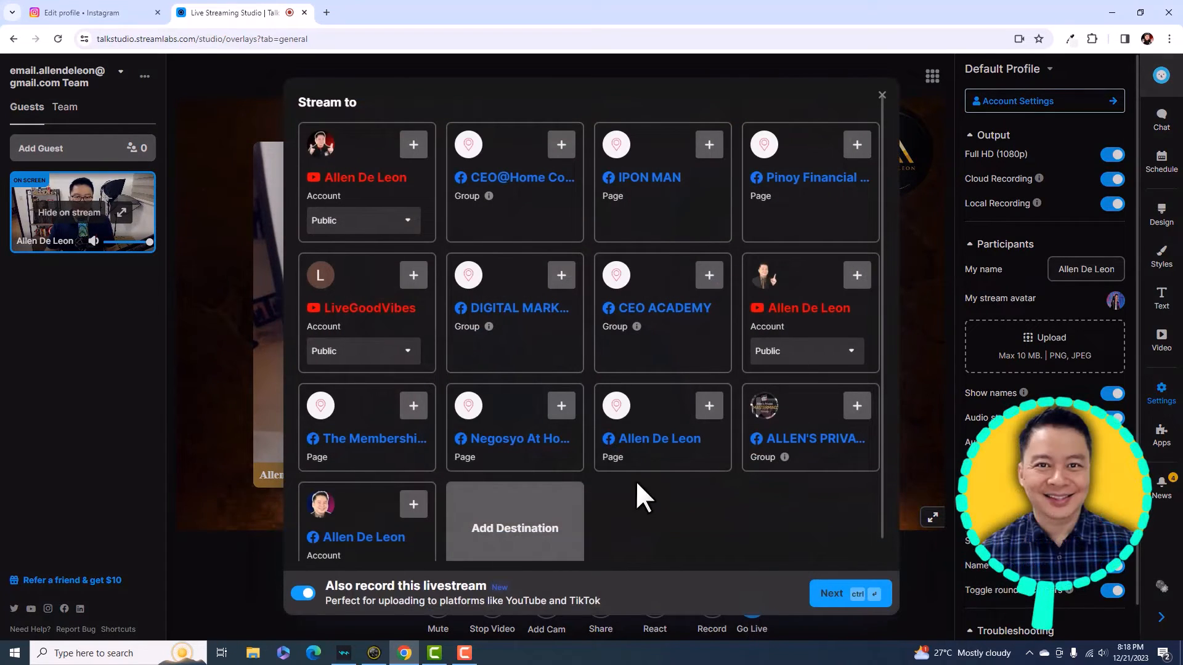
pyautogui.scroll(-1, 725, 501)
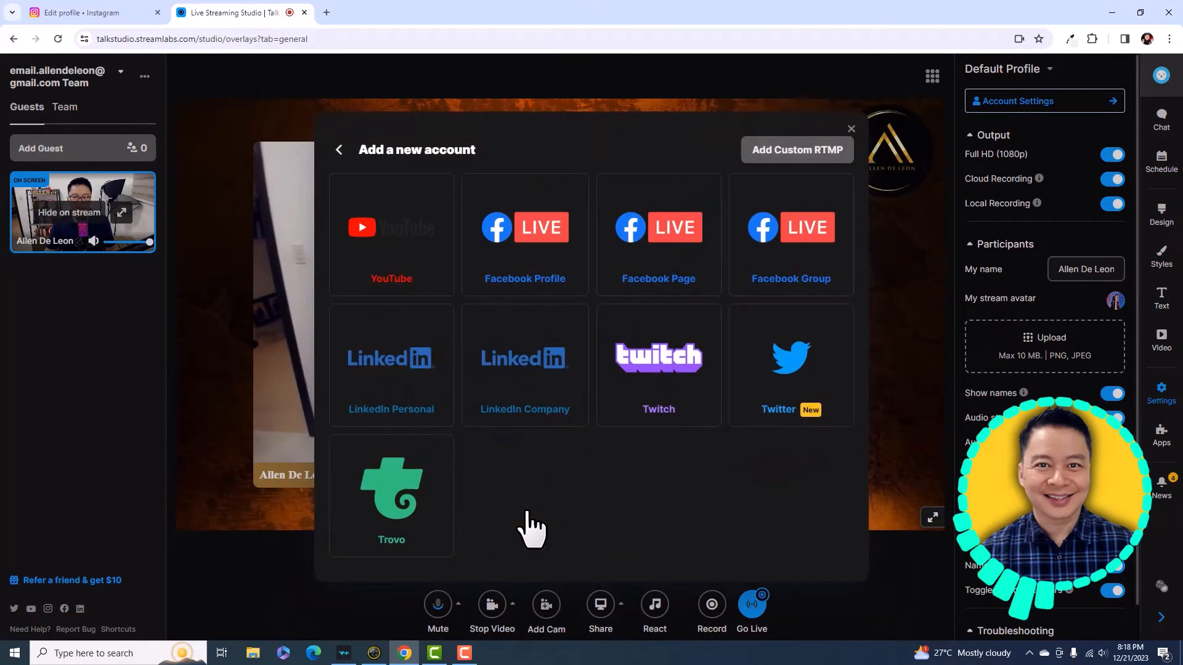
pyautogui.click(796, 154)
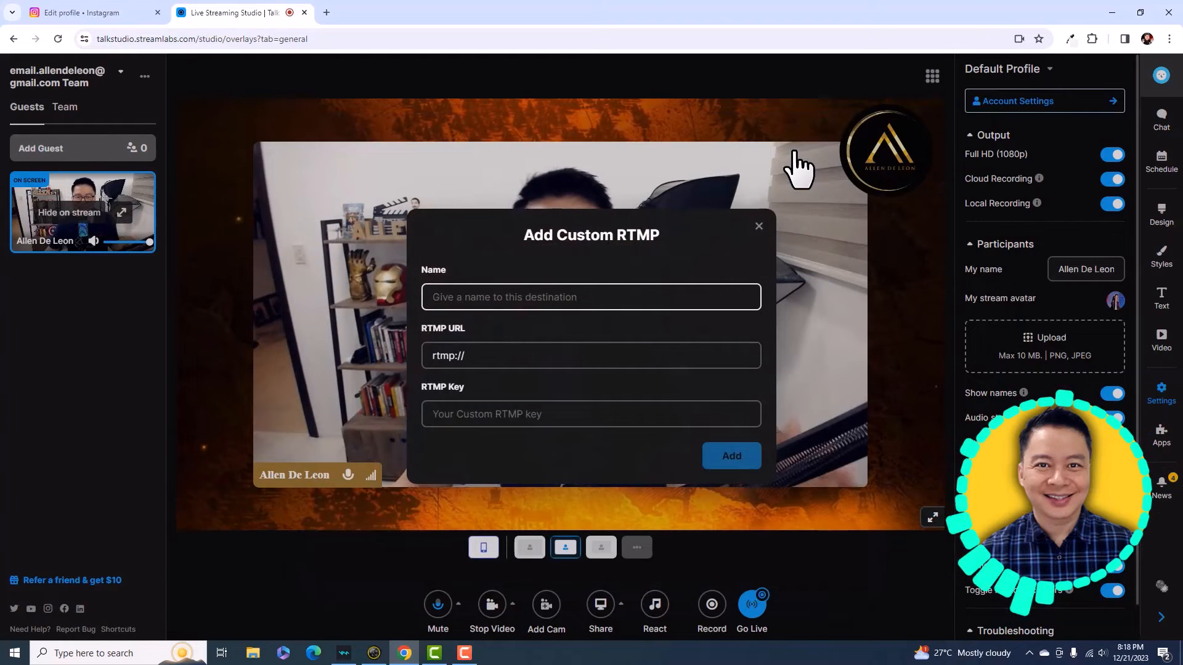
pyautogui.click(511, 299)
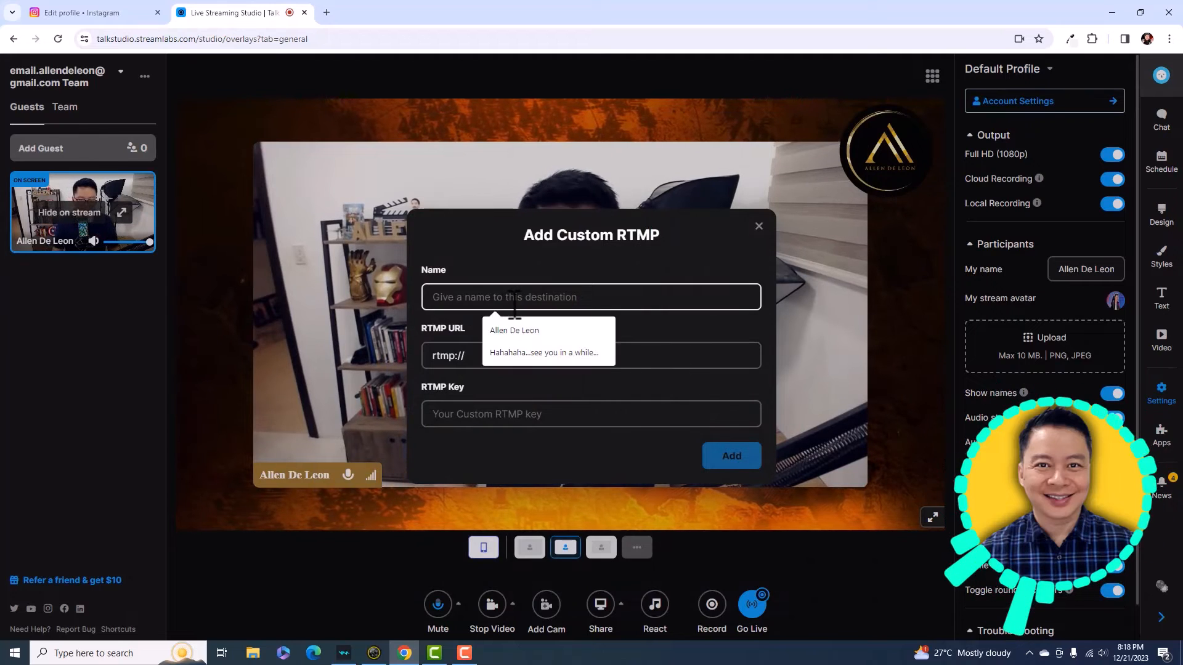
pyautogui.write('INSTAGRAM LIVE BROADCAST')
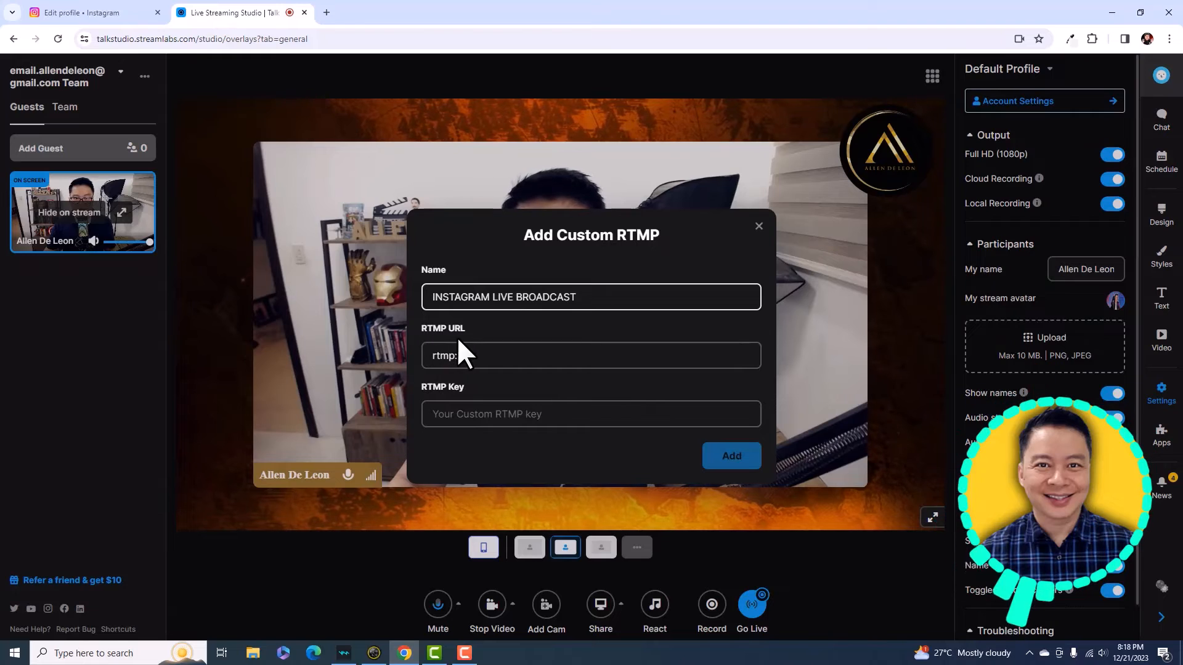
# Step: Copy the stream URL from Instagram into the destination's RTMP URL in Talk Studio, removing the prefilled rtmp:// prefix
pyautogui.click(97, 13)
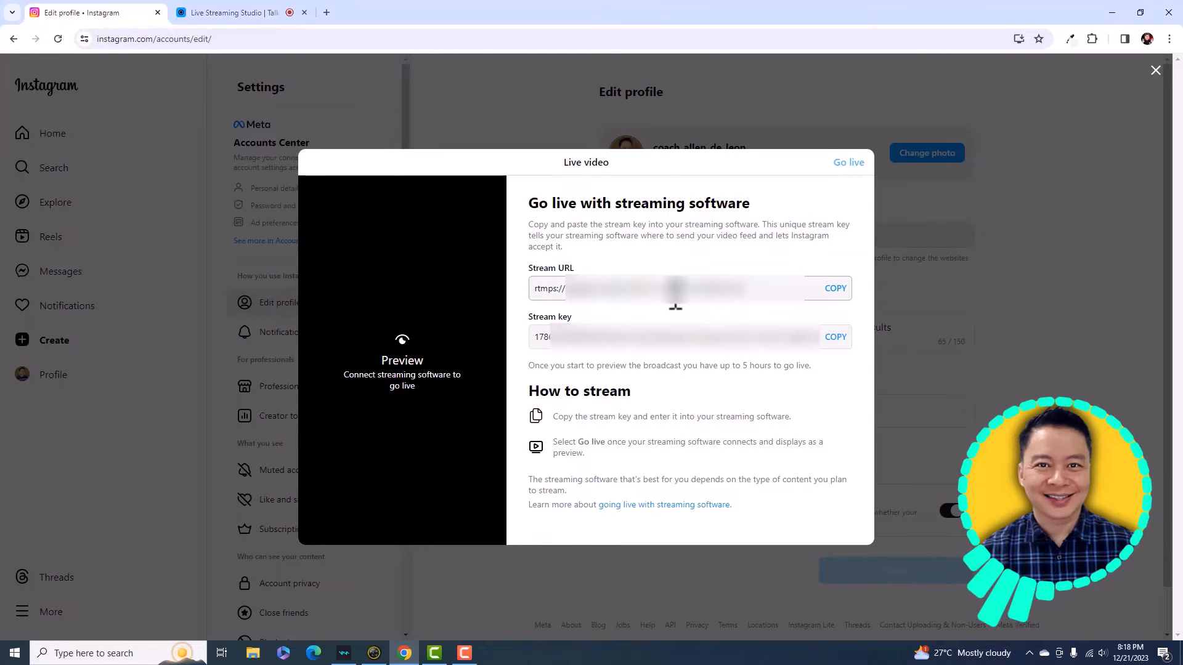
pyautogui.click(836, 290)
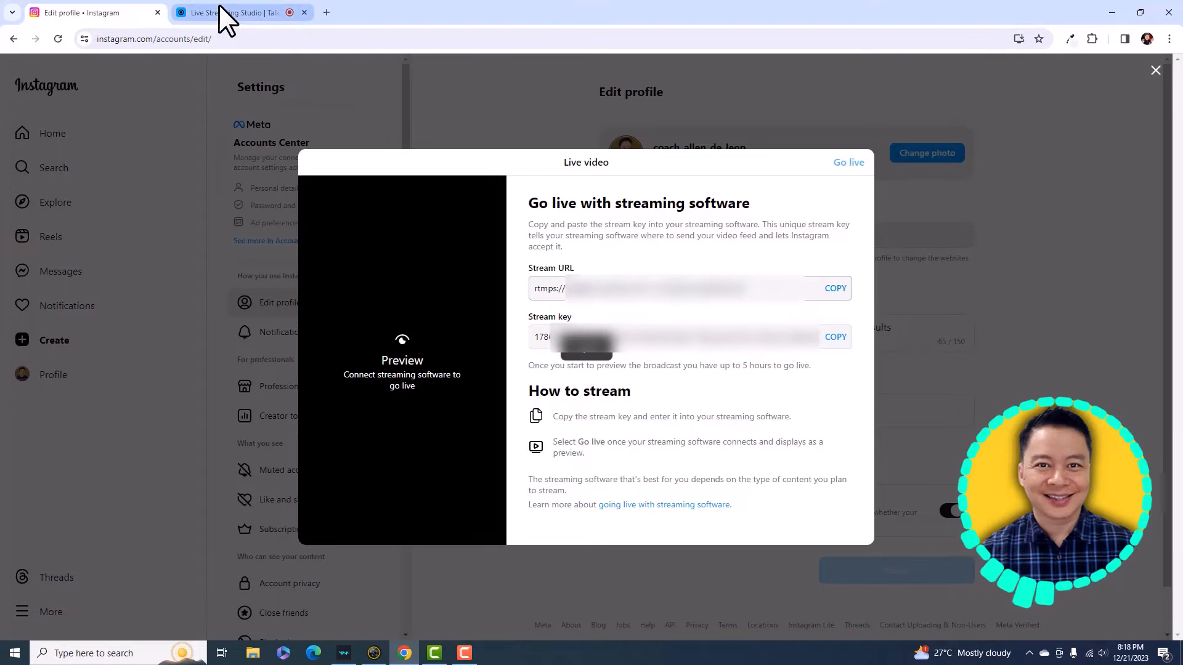
pyautogui.click(224, 12)
pyautogui.click(502, 357)
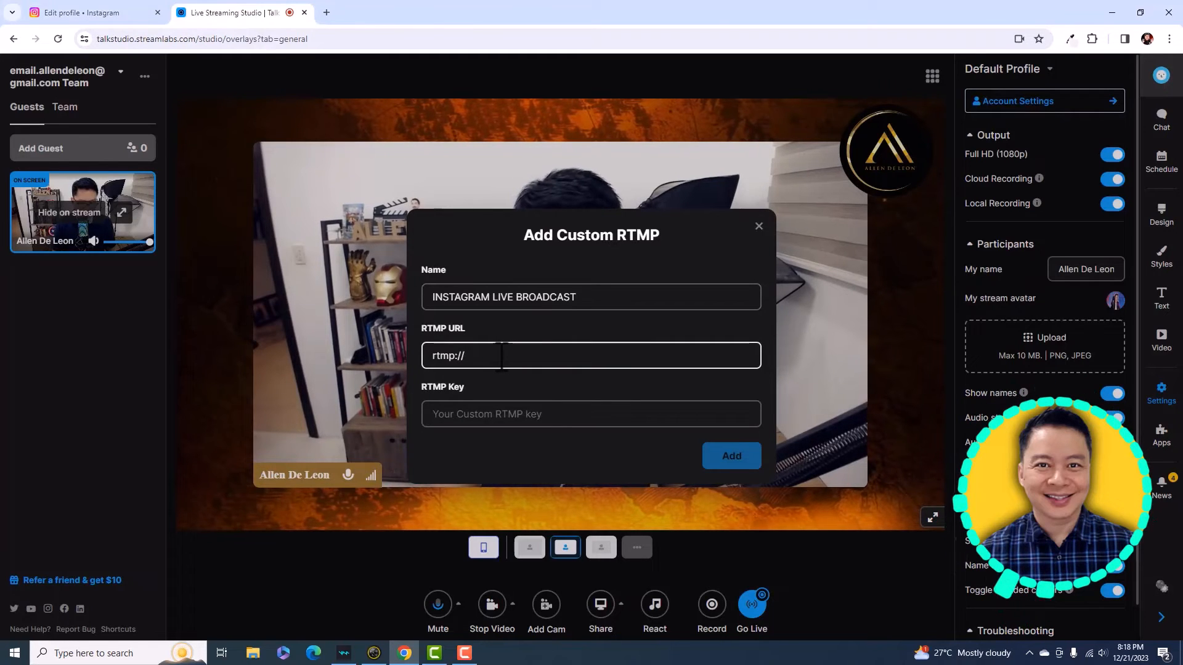
pyautogui.hotkey('ctrl', 'v')
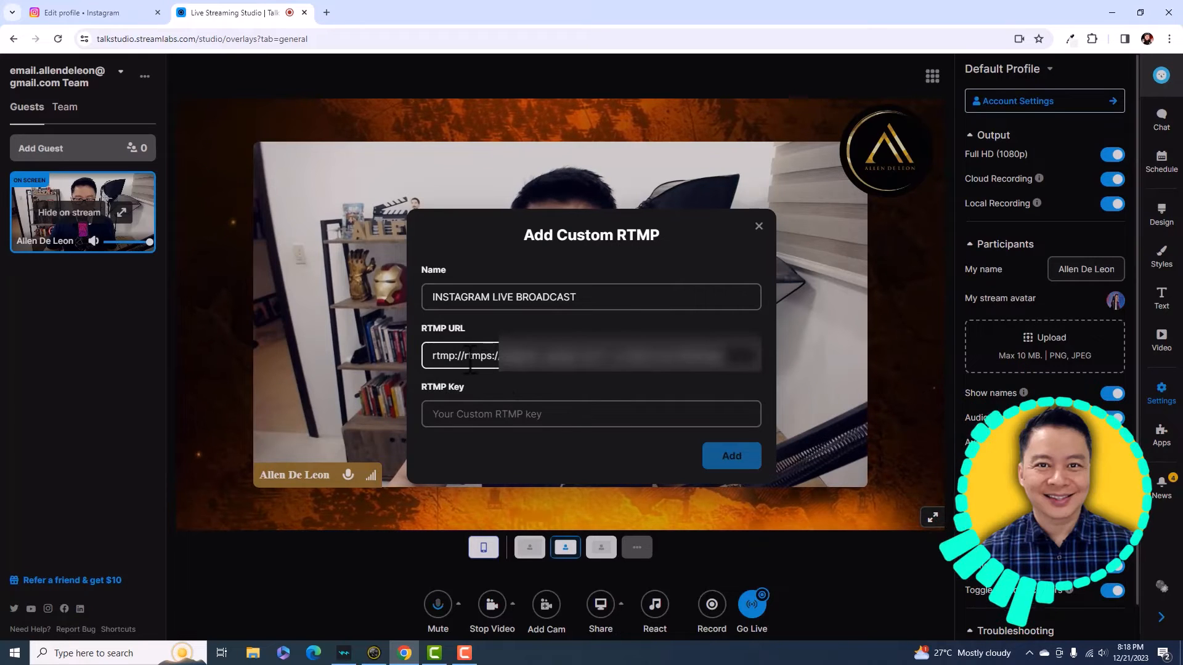
pyautogui.press('BackSpace')
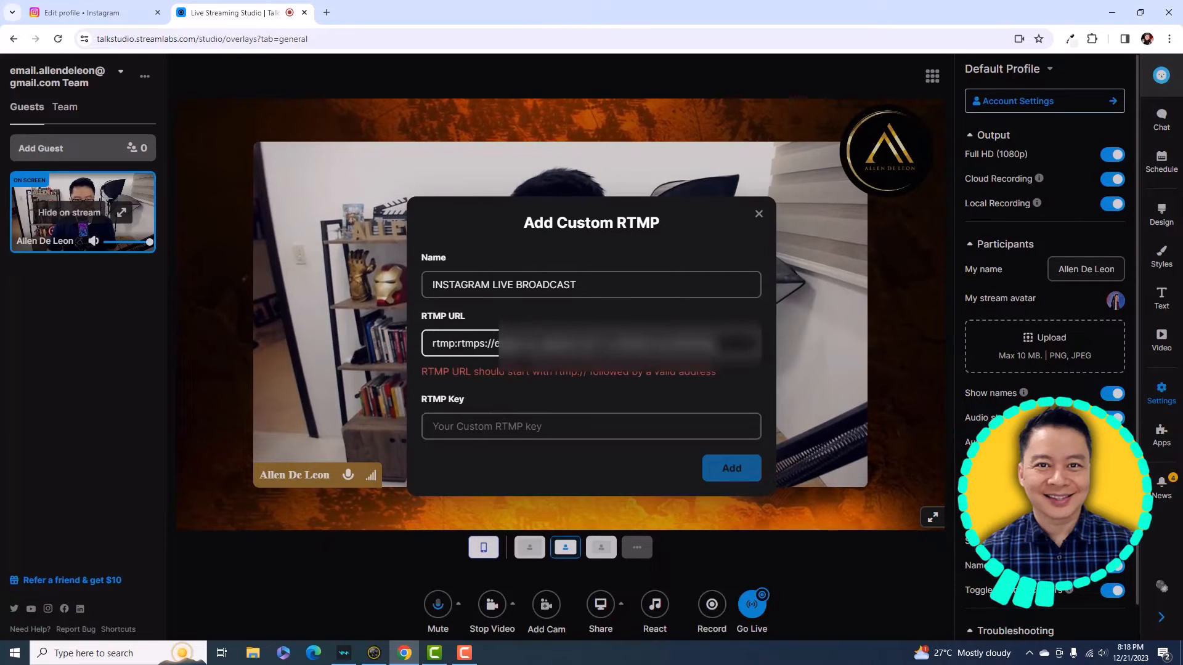
pyautogui.press('BackSpace')
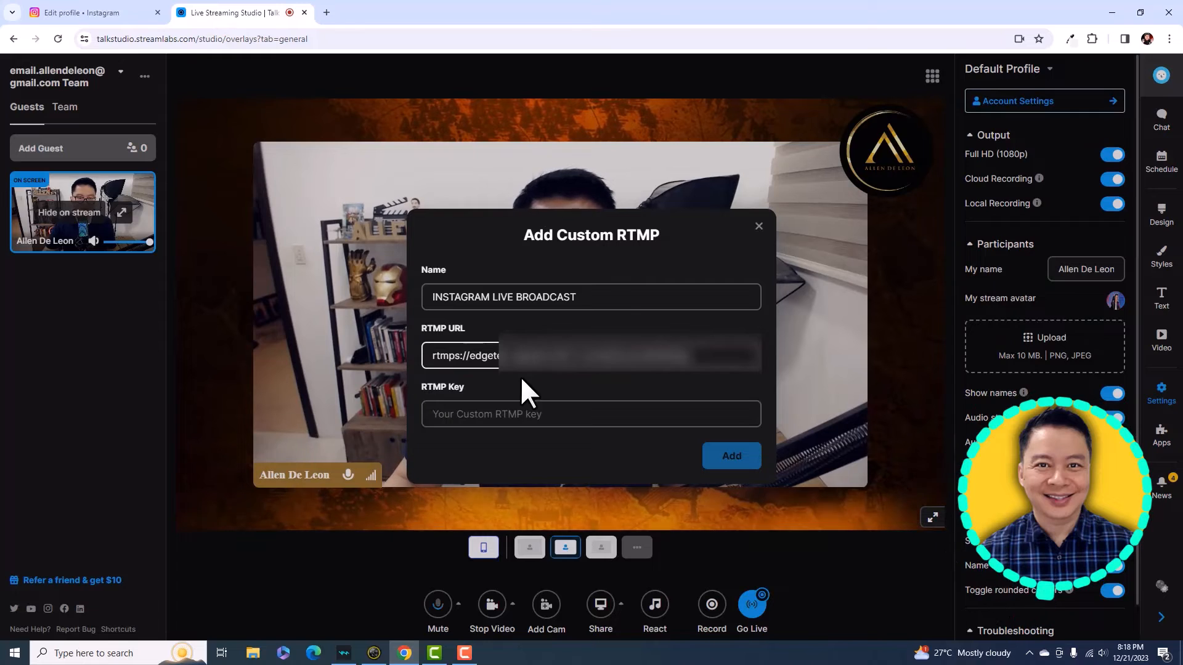
# Step: Copy the stream key from Instagram into the destination's RTMP key in Talk Studio and add the custom RTMP destination
pyautogui.click(477, 414)
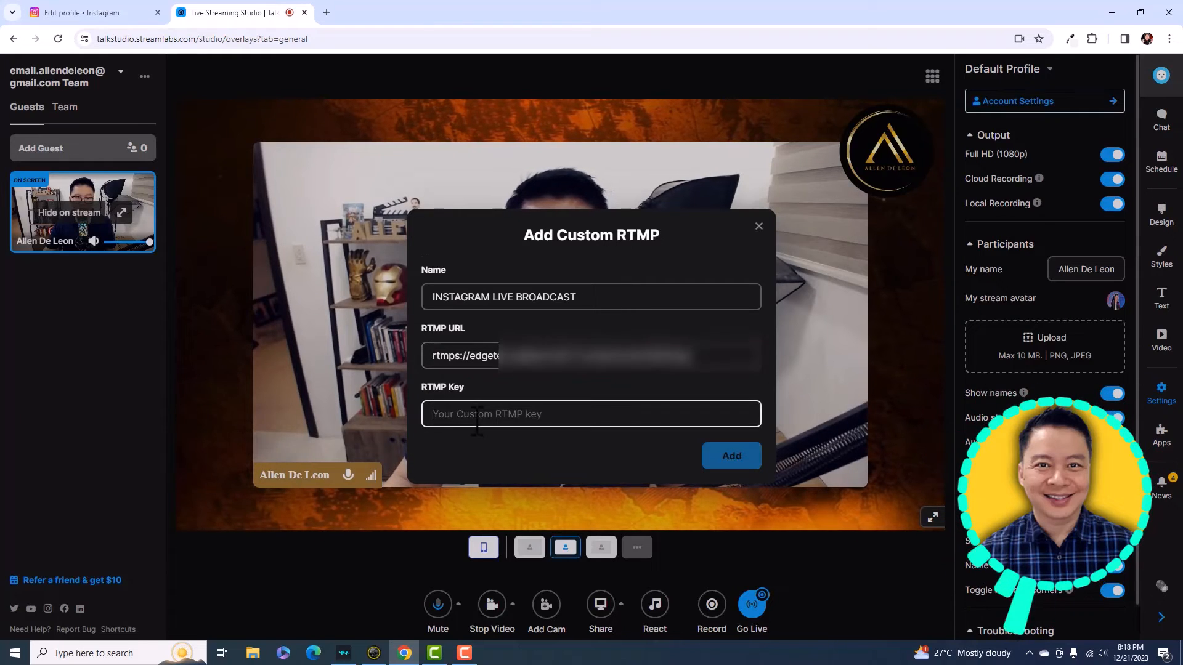
pyautogui.click(109, 11)
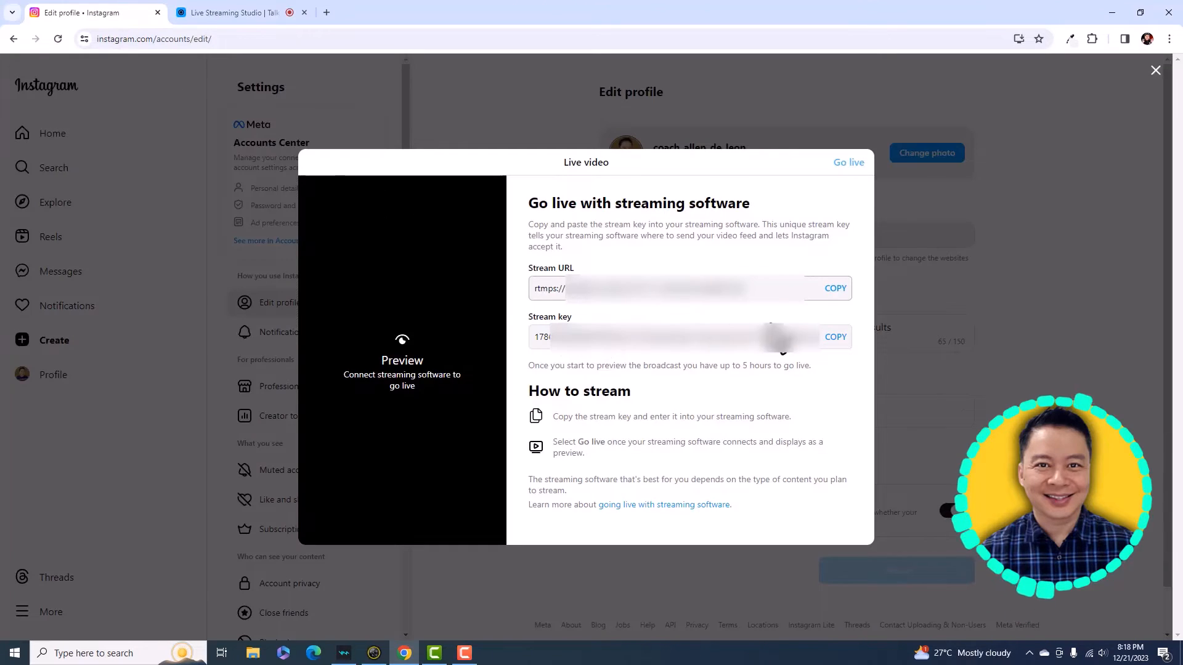
pyautogui.click(844, 343)
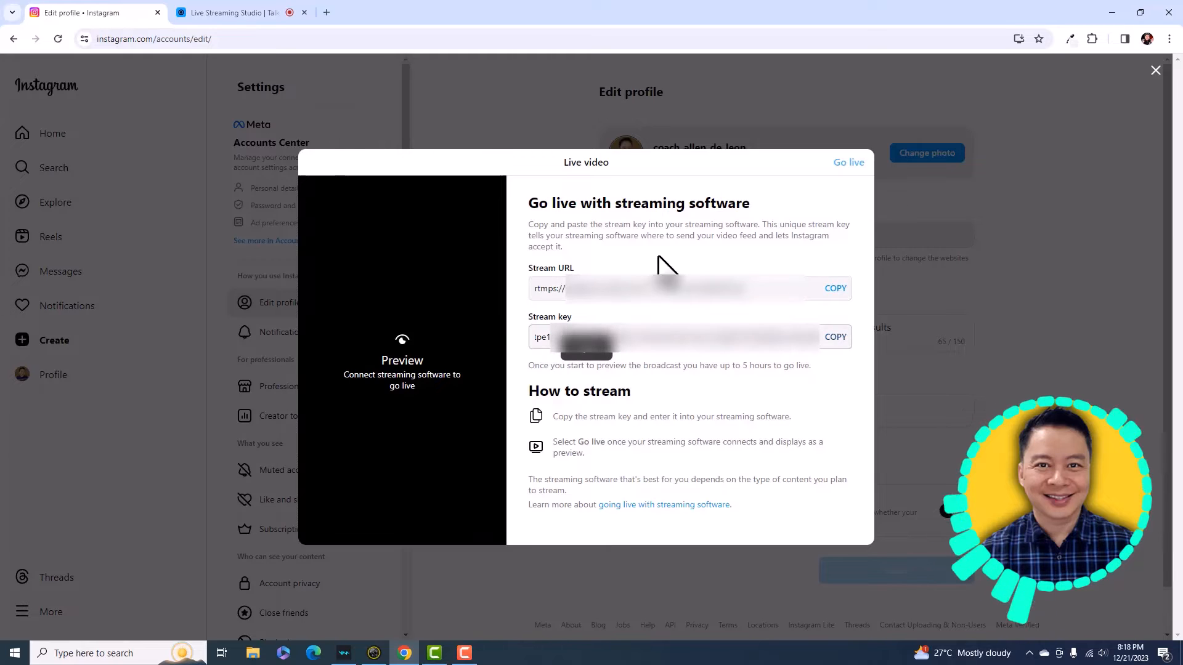
pyautogui.click(249, 14)
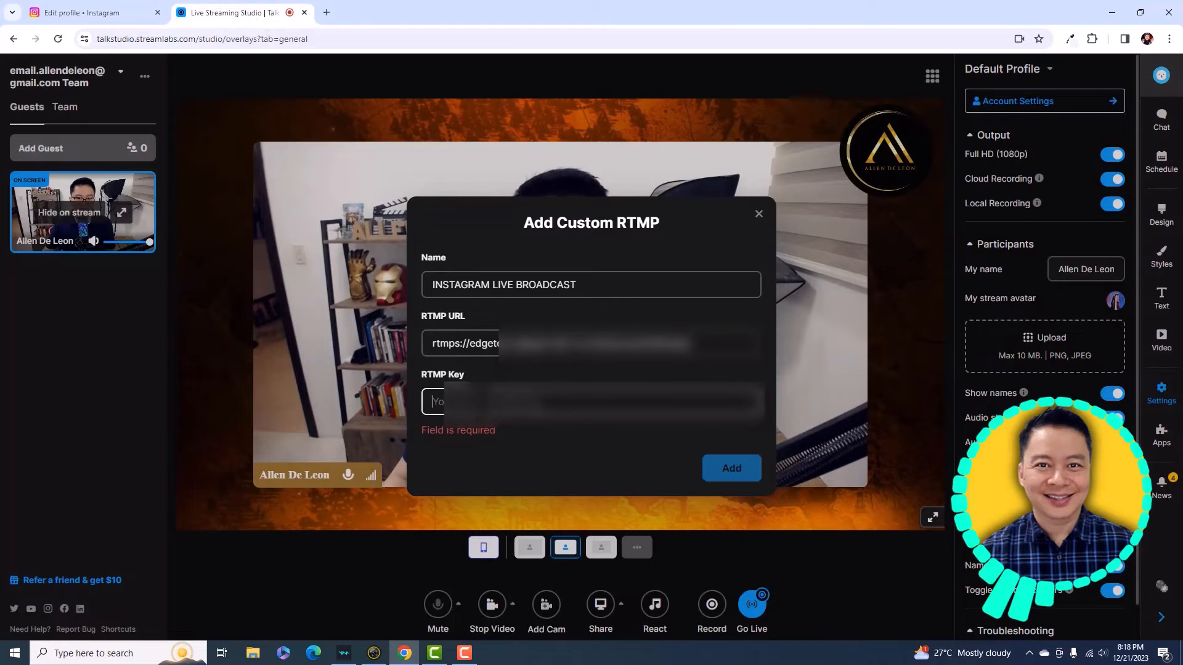
pyautogui.hotkey('ctrl', 'v')
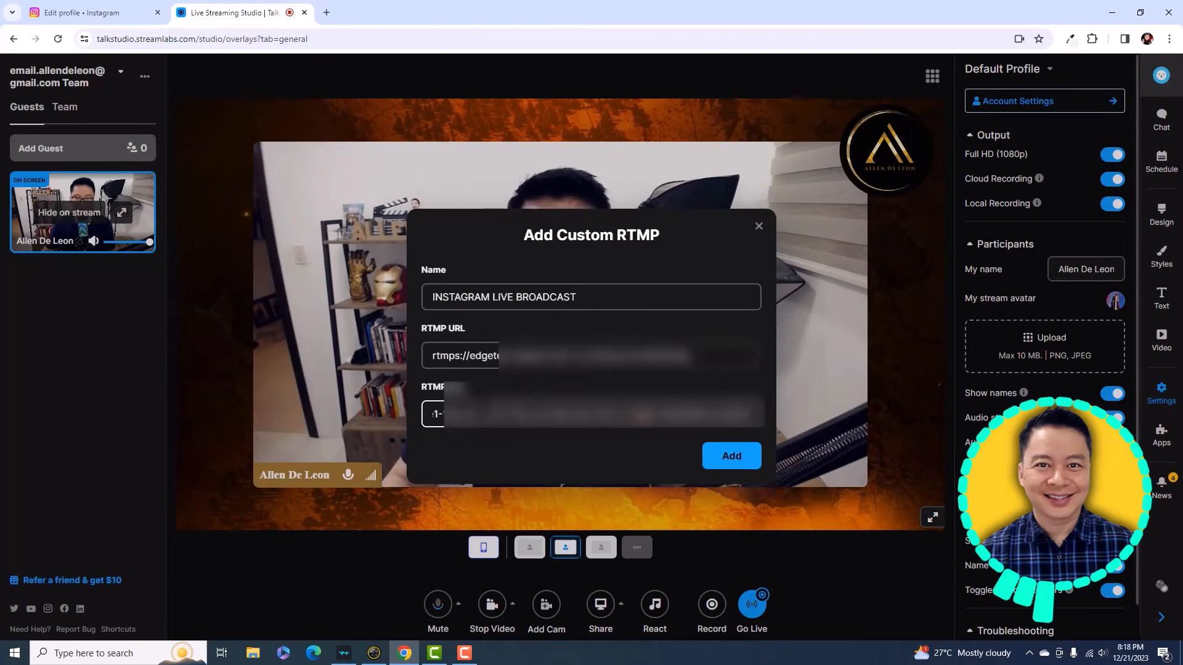
pyautogui.click(729, 462)
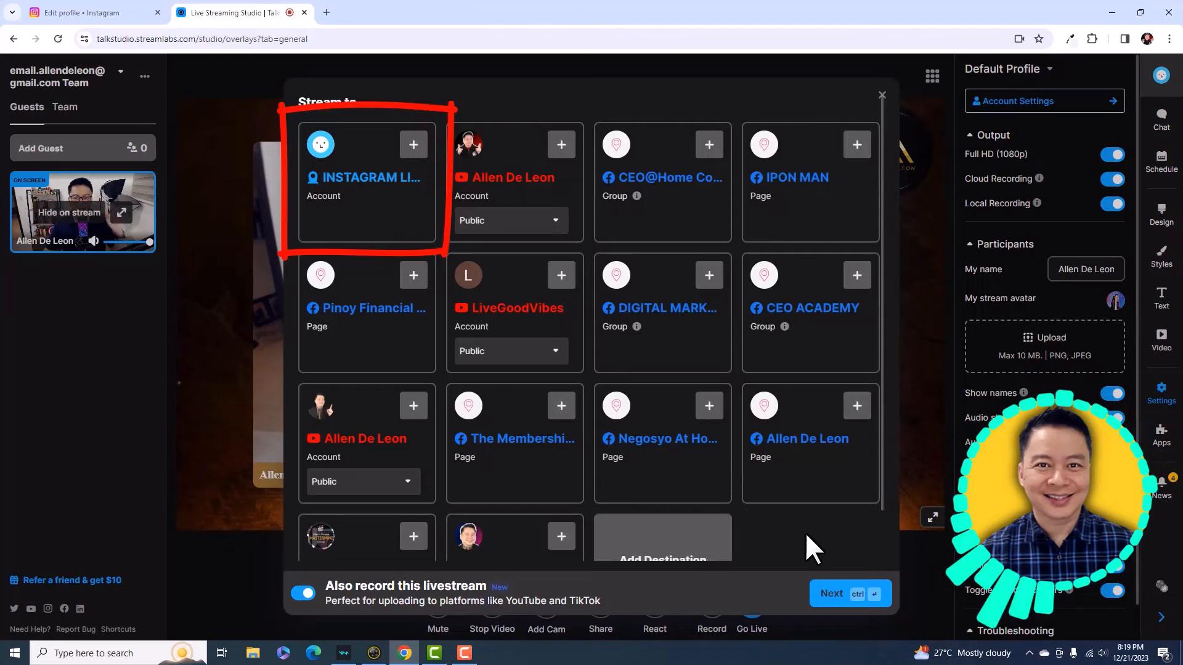
# Step: Select the INSTAGRAM LIVE BROADCAST destination for the stream and proceed to the title and description
pyautogui.click(830, 596)
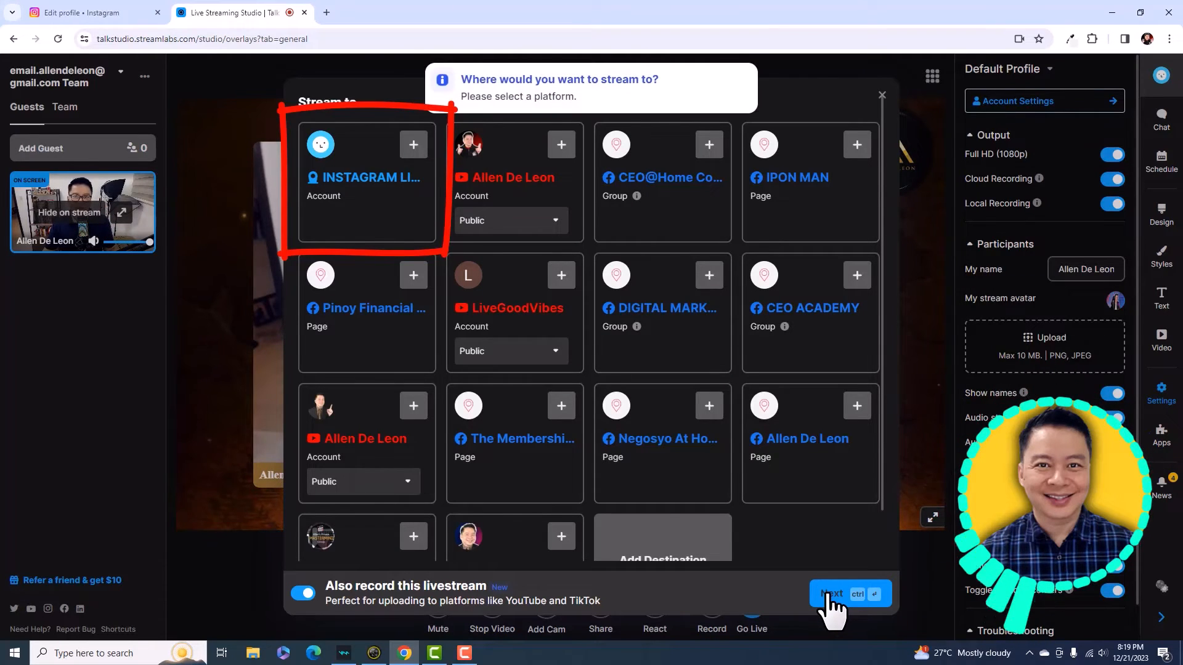
pyautogui.click(394, 209)
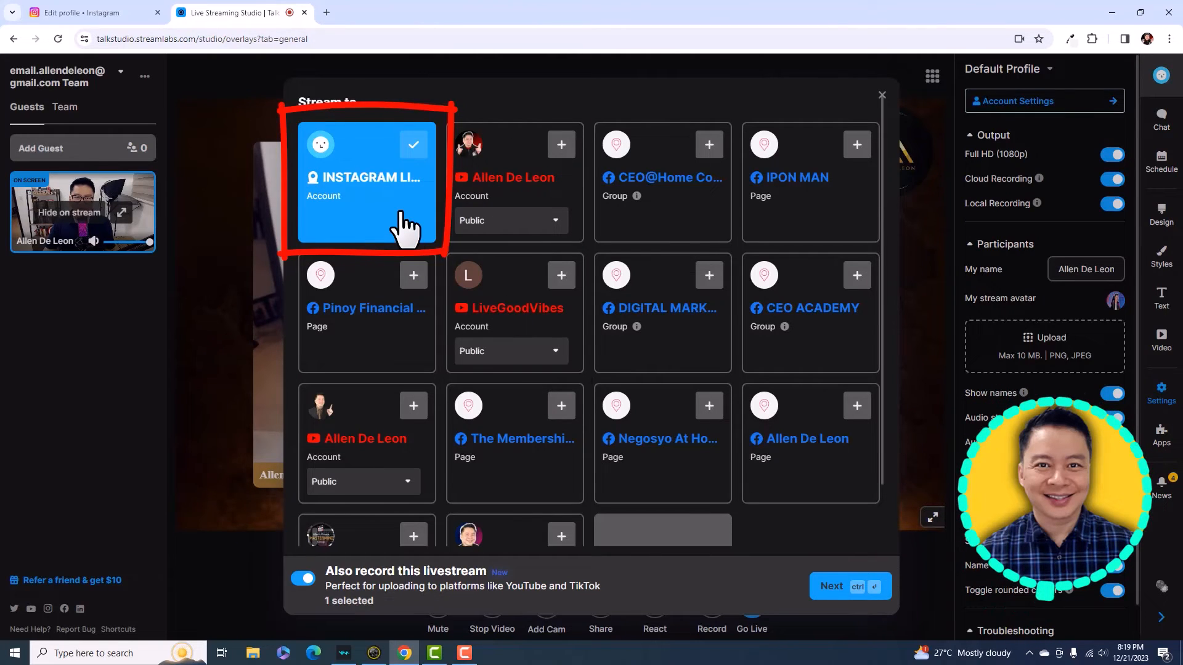
pyautogui.click(833, 597)
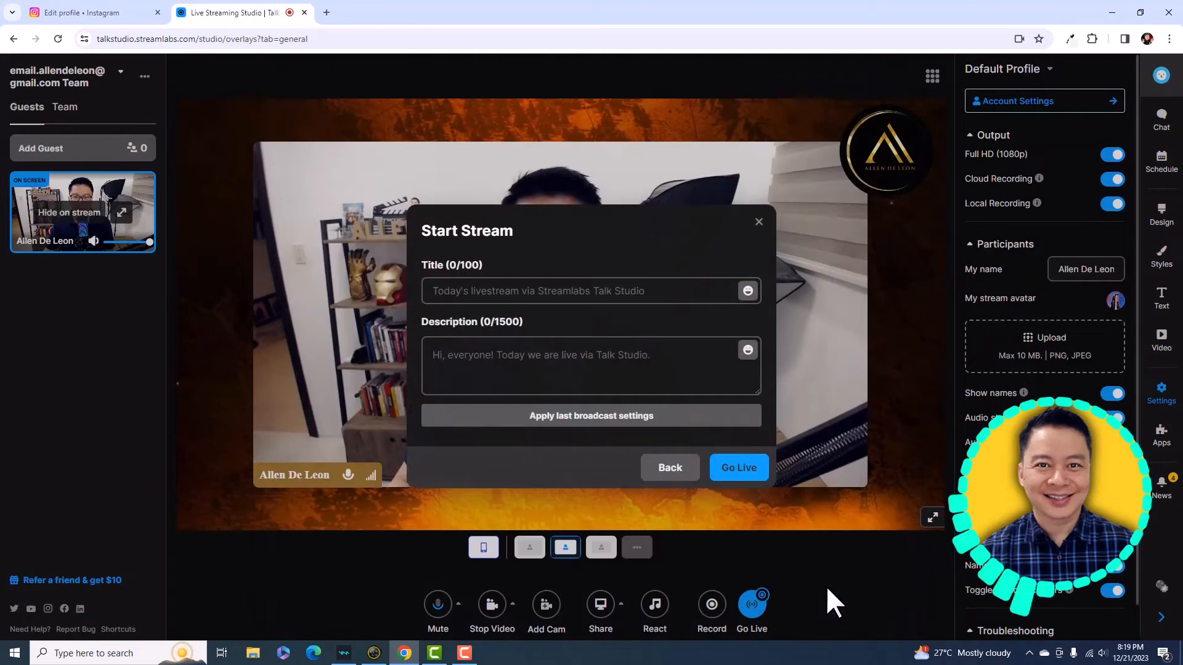
# Step: Title the stream INSTAGRAM TEST BROADCAST, copy the title text into the description and go live from Talk Studio
pyautogui.click(487, 291)
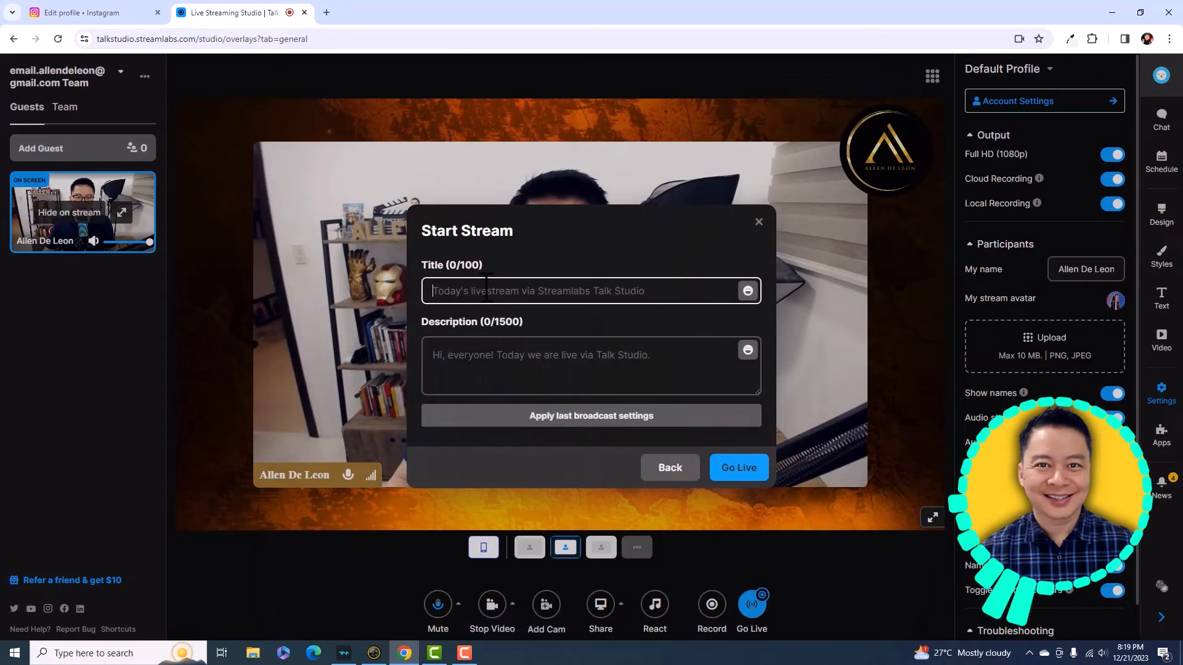
pyautogui.write('INSTAGRAM TEST BROADC')
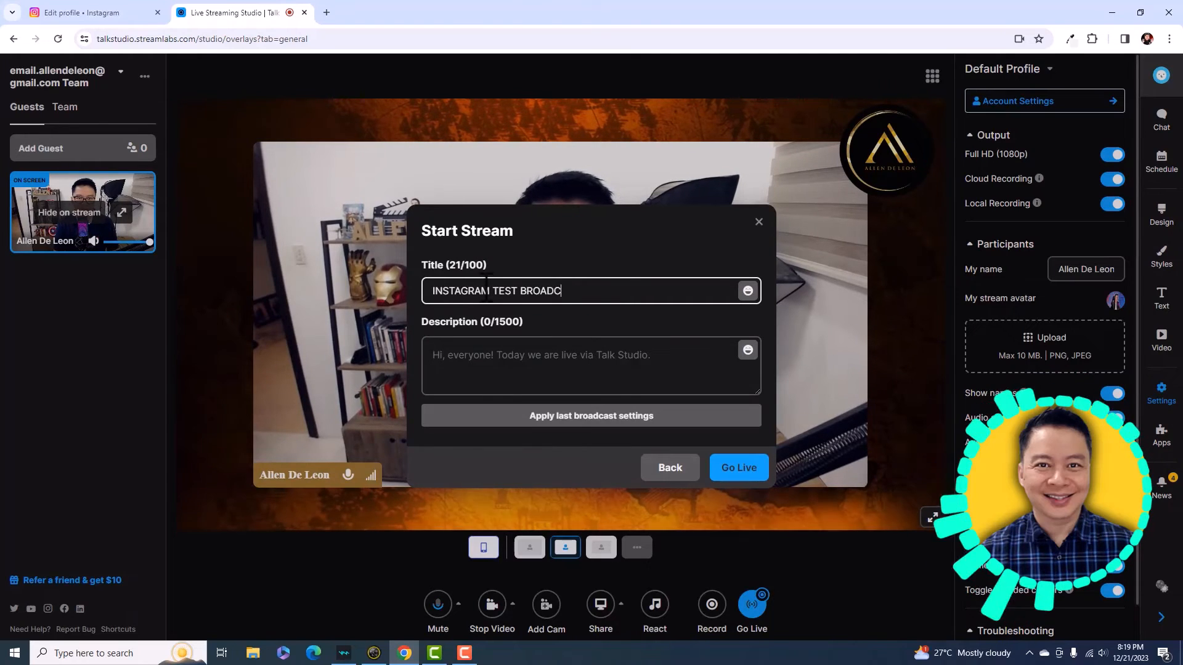
pyautogui.write('AST')
pyautogui.moveTo(597, 298); pyautogui.dragTo(448, 293)
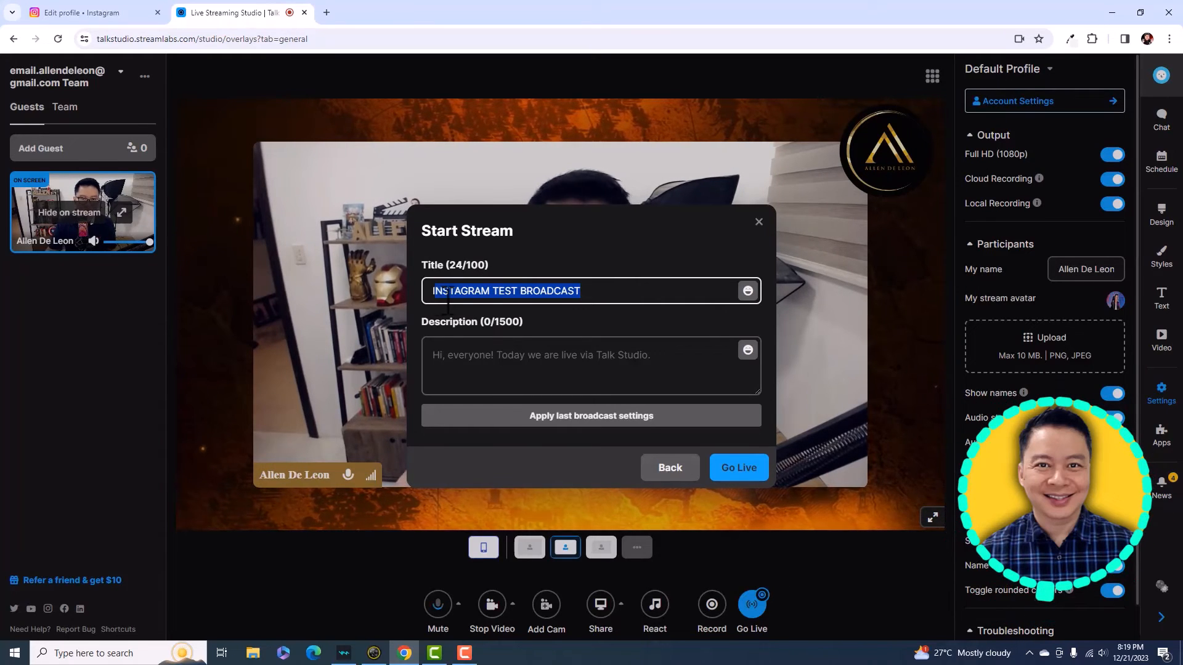
pyautogui.click(485, 356)
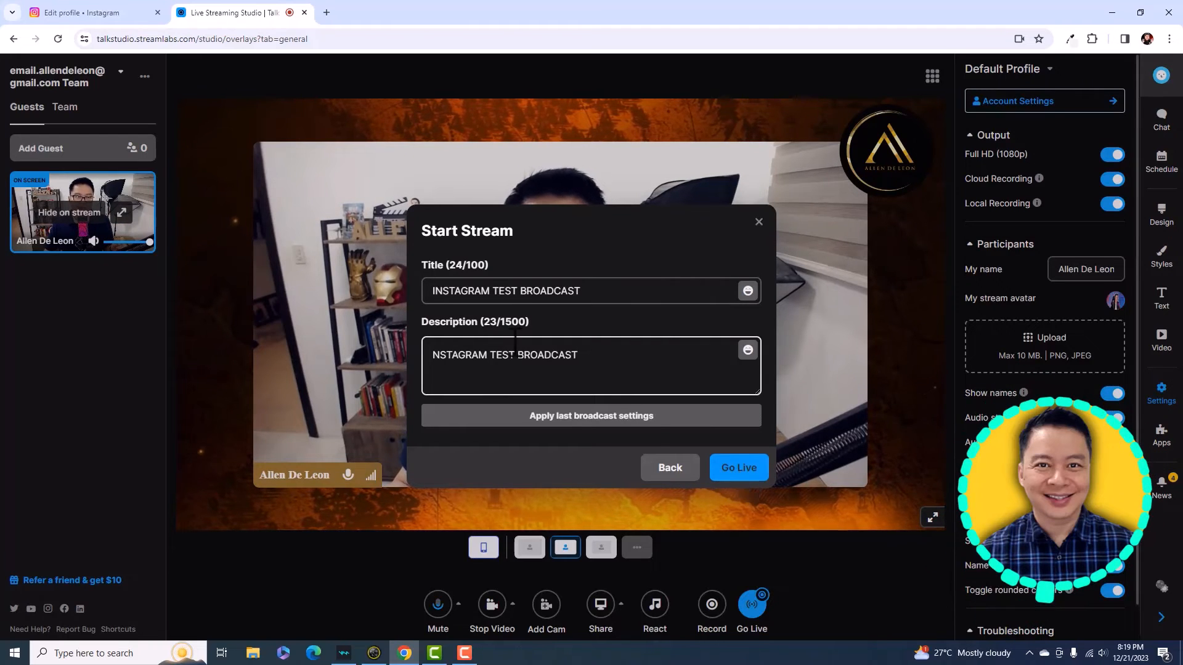
pyautogui.click(740, 469)
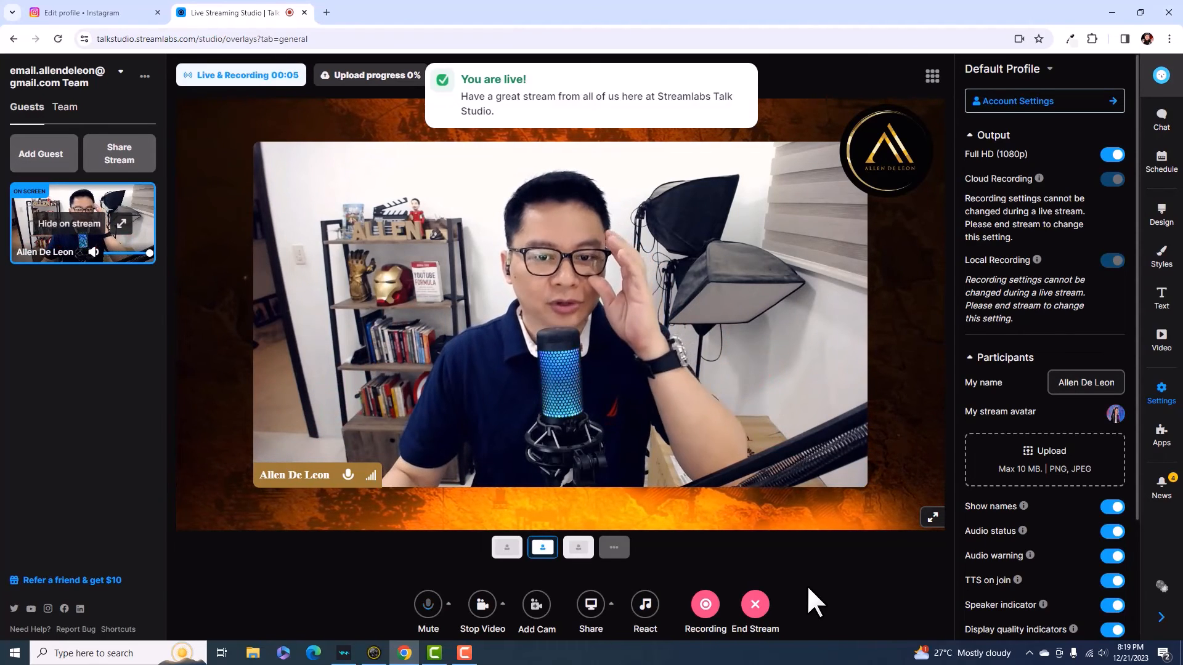
# Step: Switch to Instagram and take the previewed live video live
pyautogui.click(77, 12)
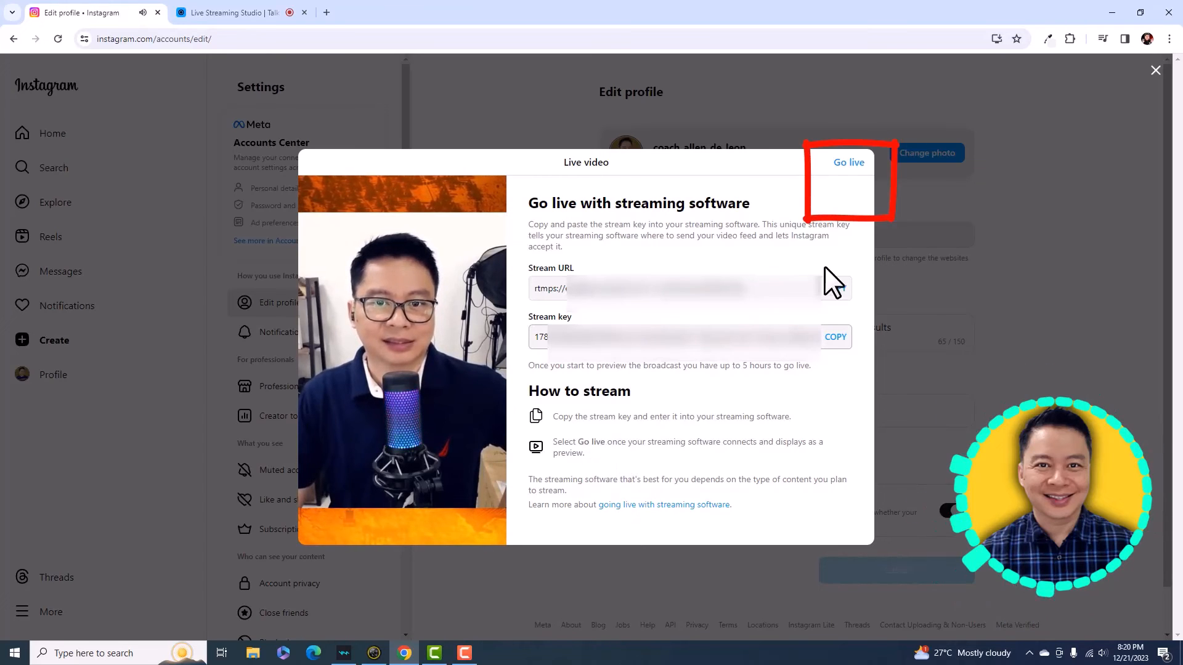
pyautogui.click(849, 163)
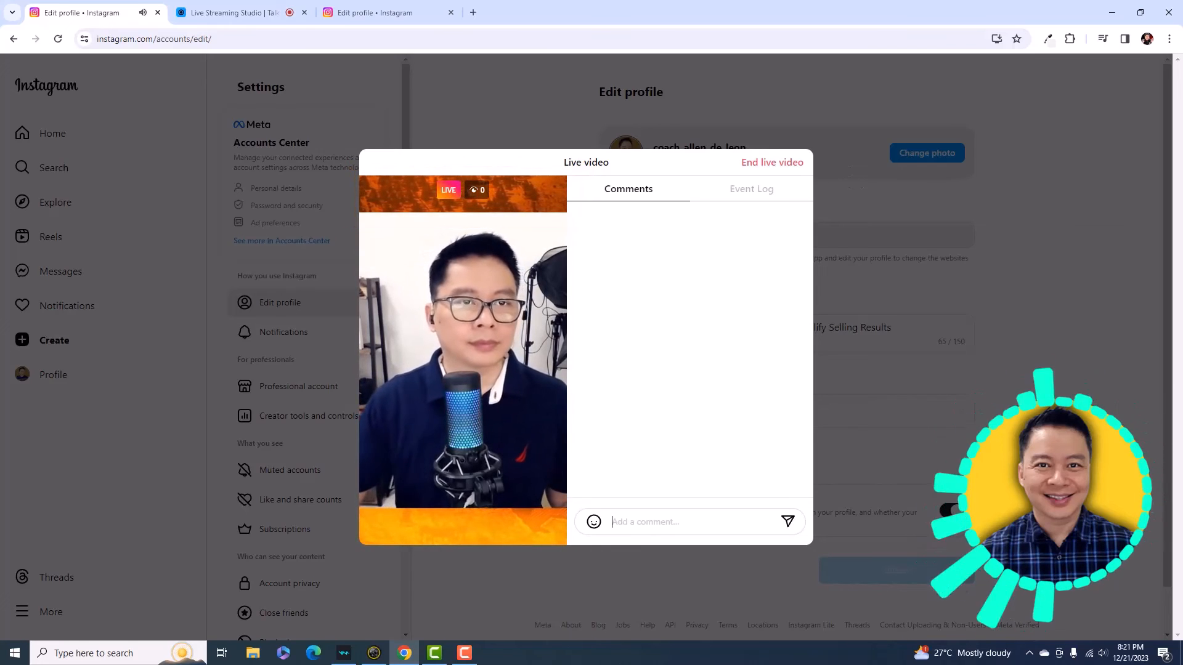
# Step: End the Instagram live video and return to Streamlabs Talk Studio
pyautogui.click(774, 161)
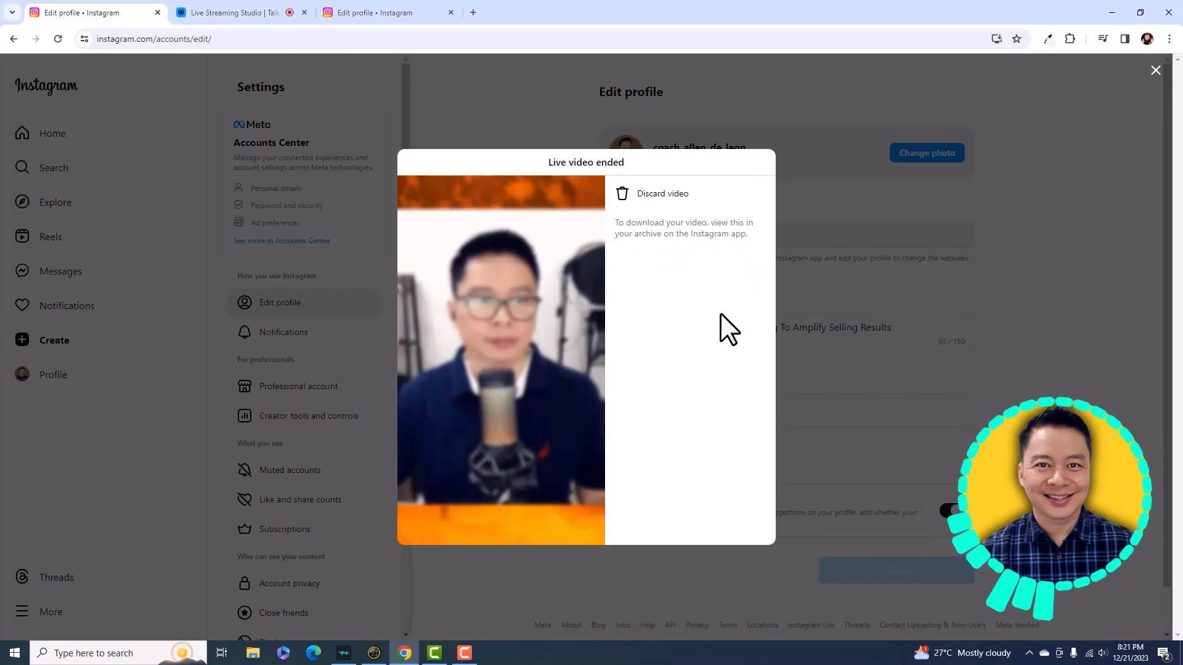
pyautogui.click(246, 10)
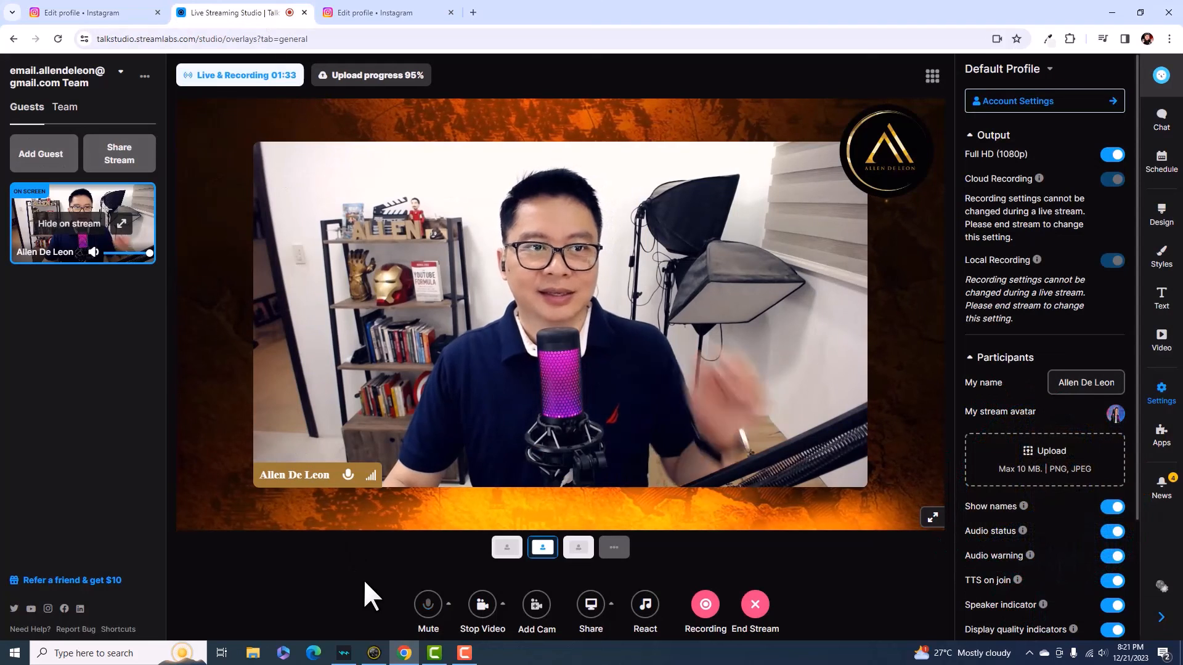